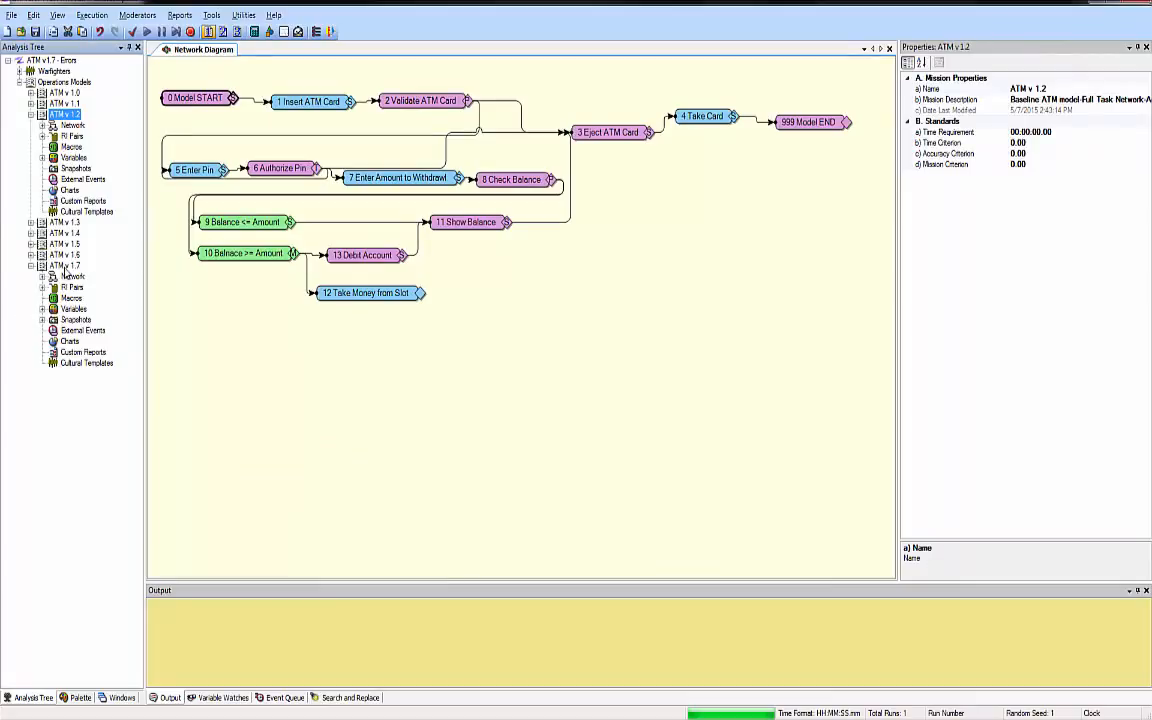
Collapse the ATM v 1.2 model in the analysis tree and switch to the ATM v 1.7 operations model
click(31, 115)
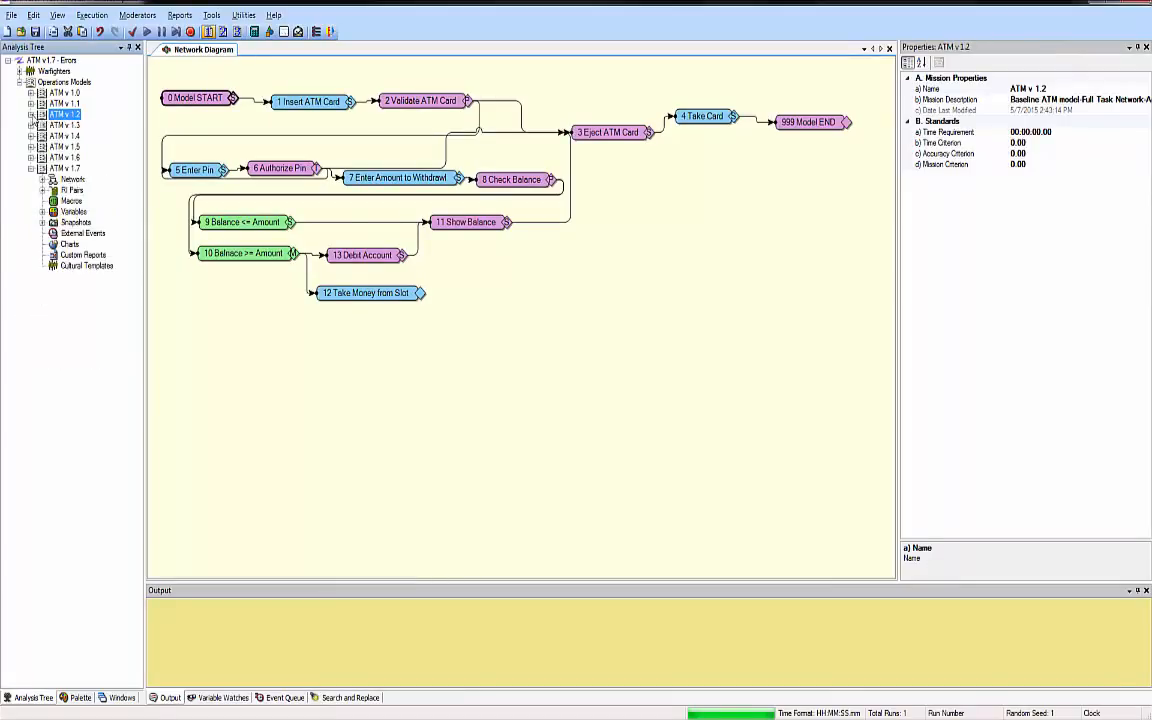
click(62, 168)
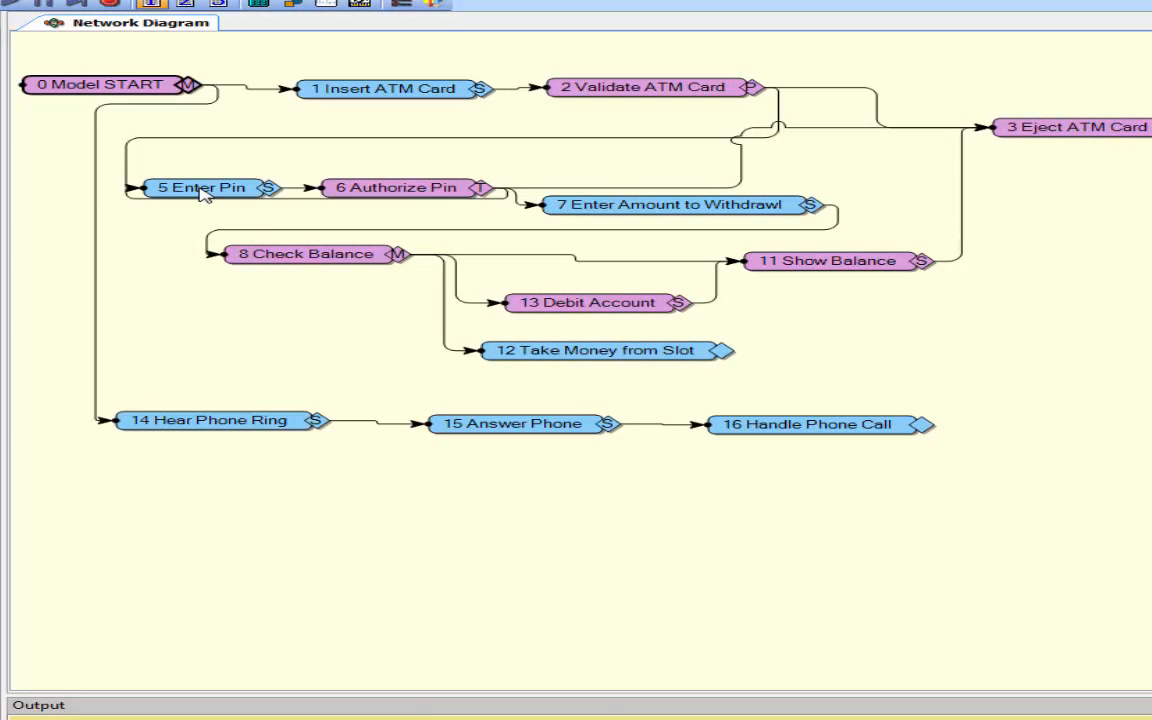
Examine the effects code of the Enter Pin task and the path conditions of the Authorize Pin task
double_click(203, 195)
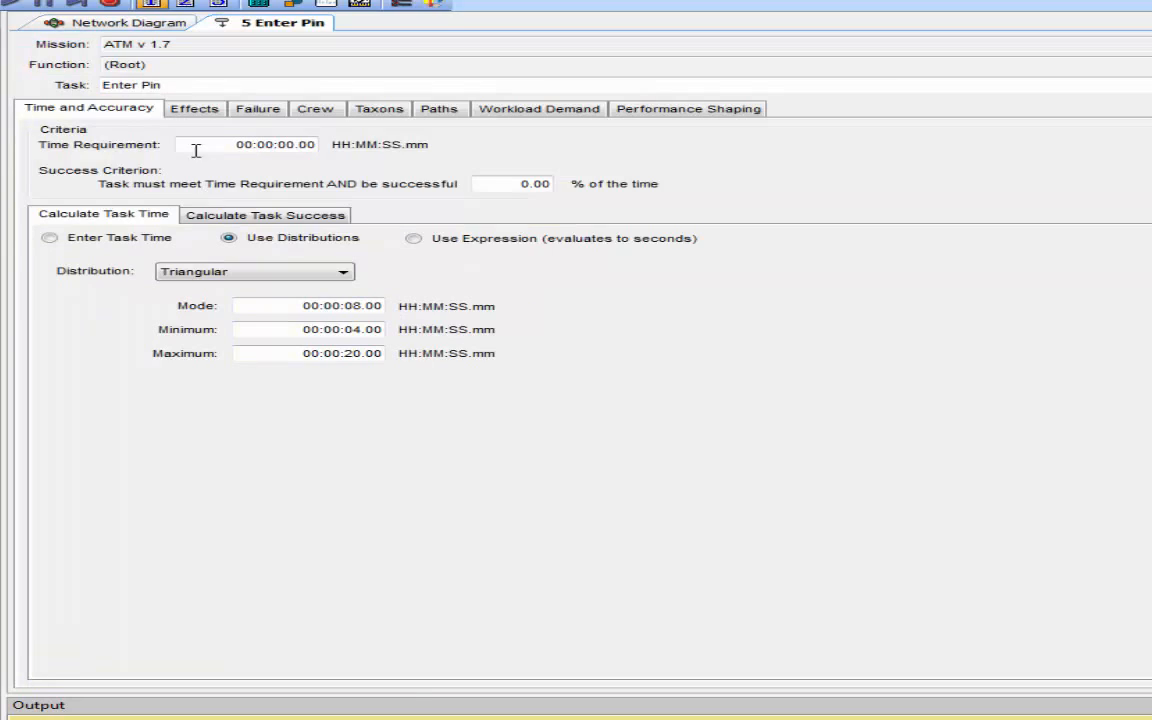
click(196, 113)
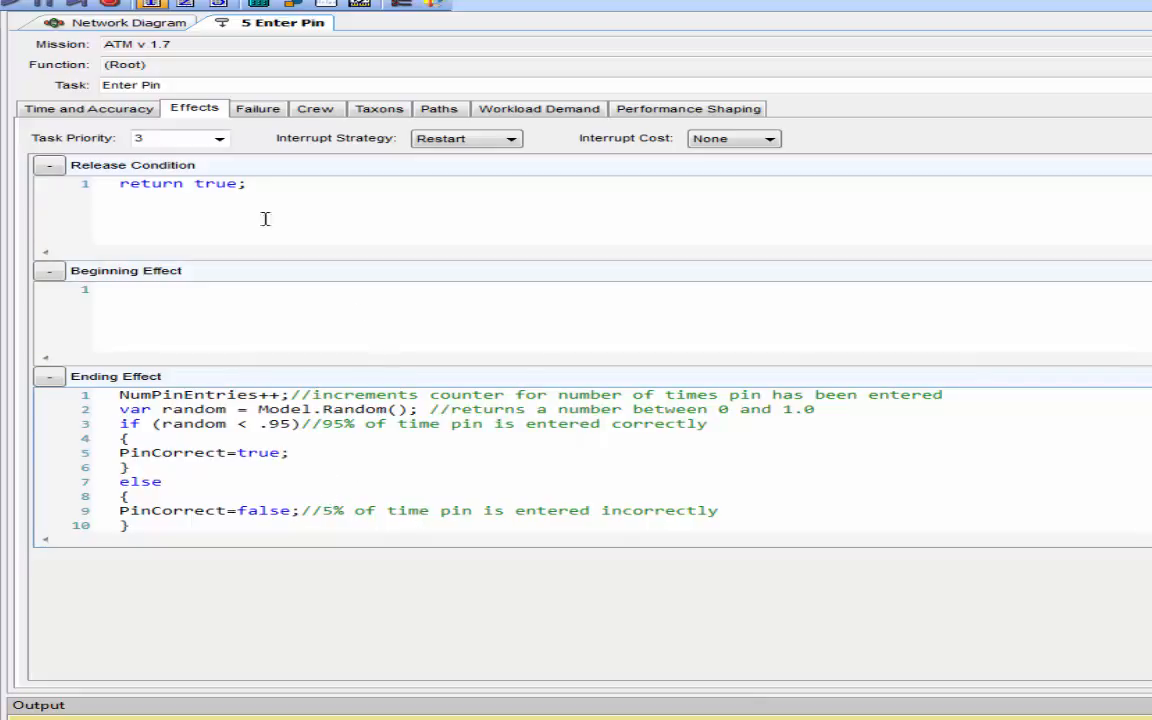
click(110, 22)
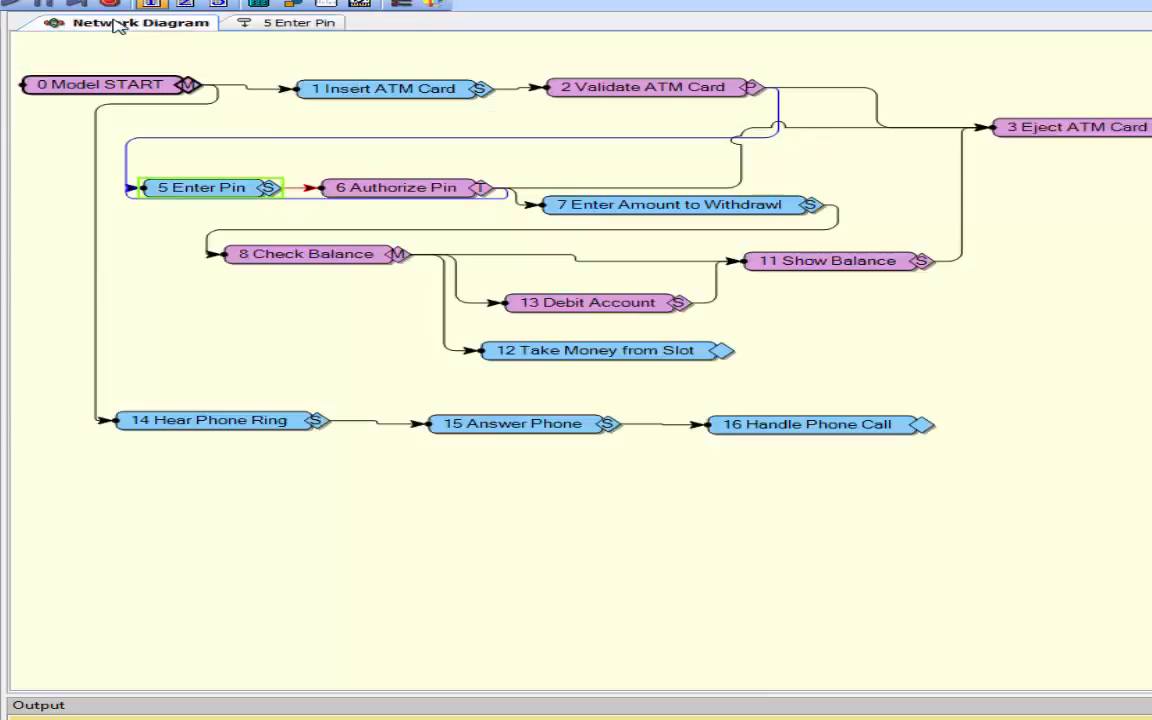
double_click(388, 190)
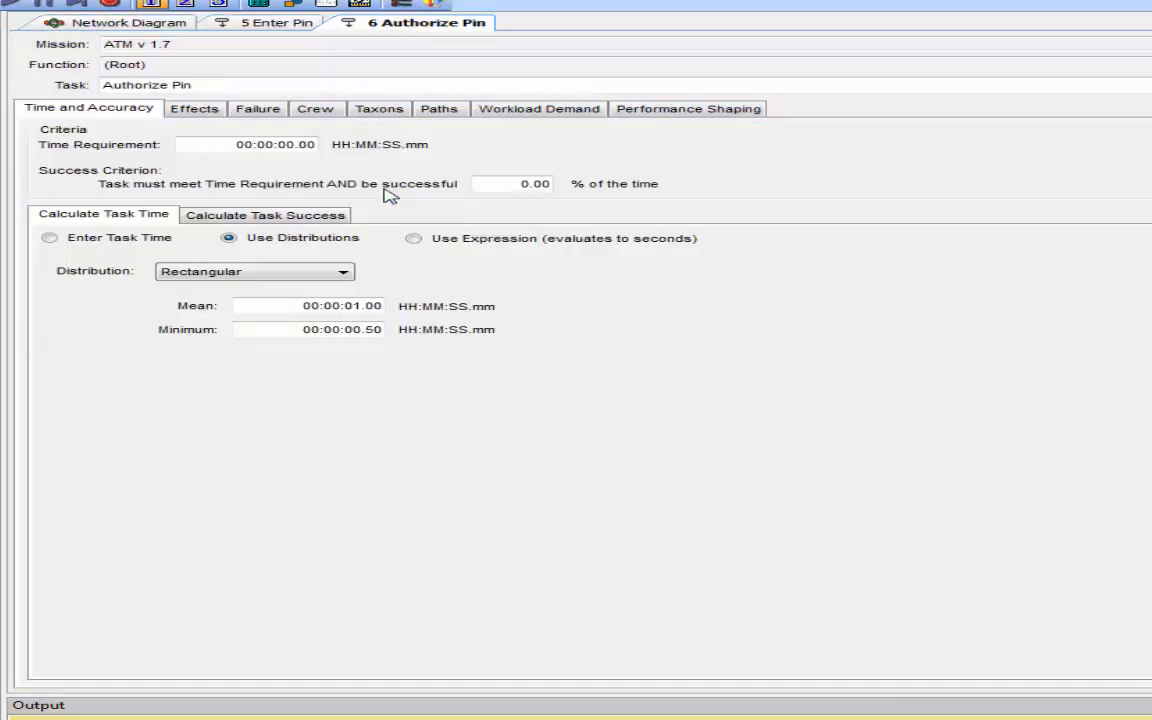
click(447, 115)
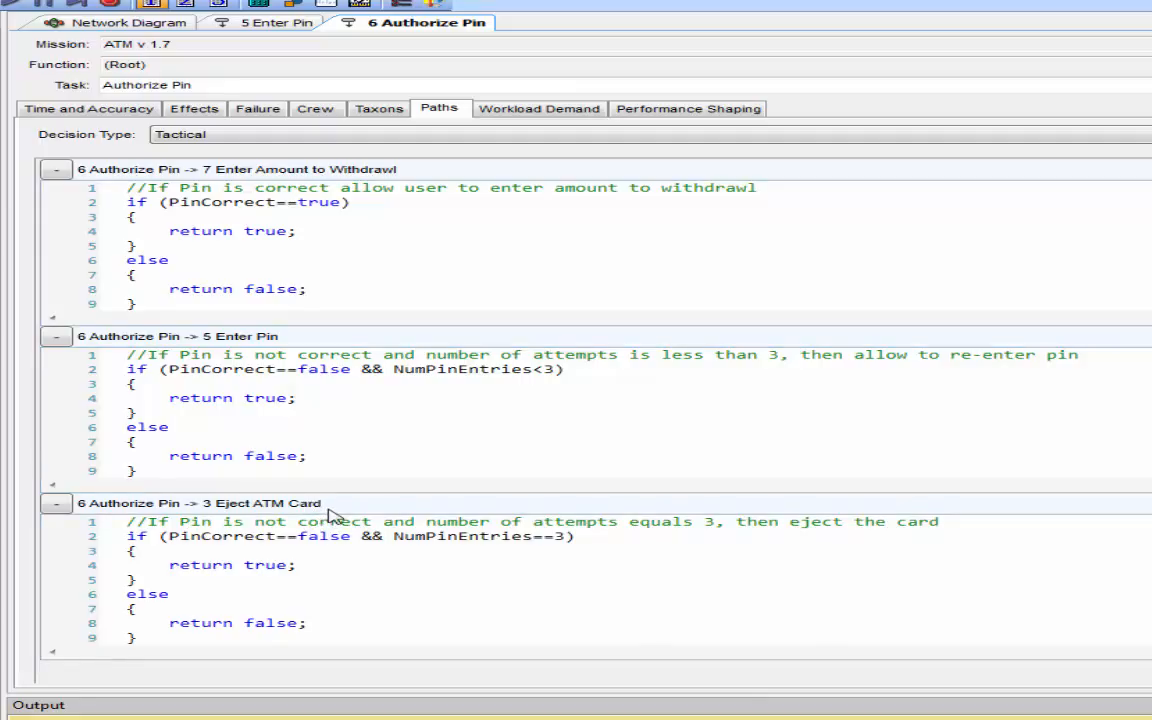
click(122, 26)
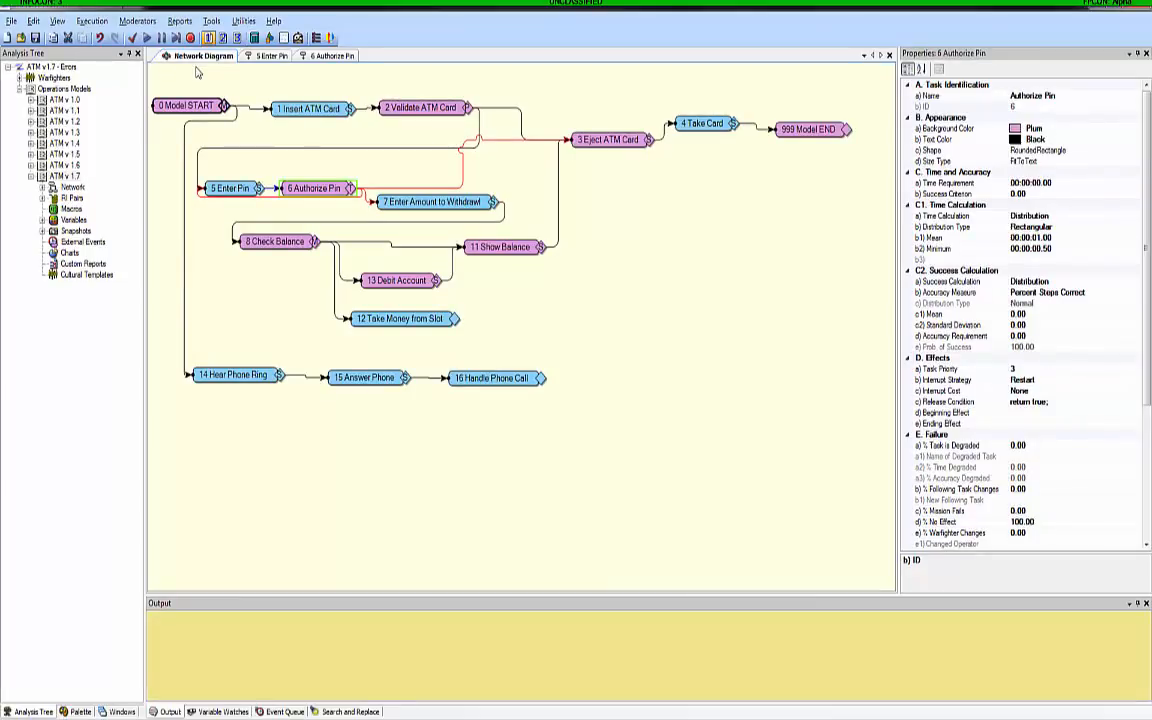
Add a new task below Take Card in the network diagram and name it "ATM System Reboots"
click(75, 711)
drag(28, 182, 743, 200)
double_click(743, 200)
drag(205, 106, 173, 107)
text(ATM System Re)
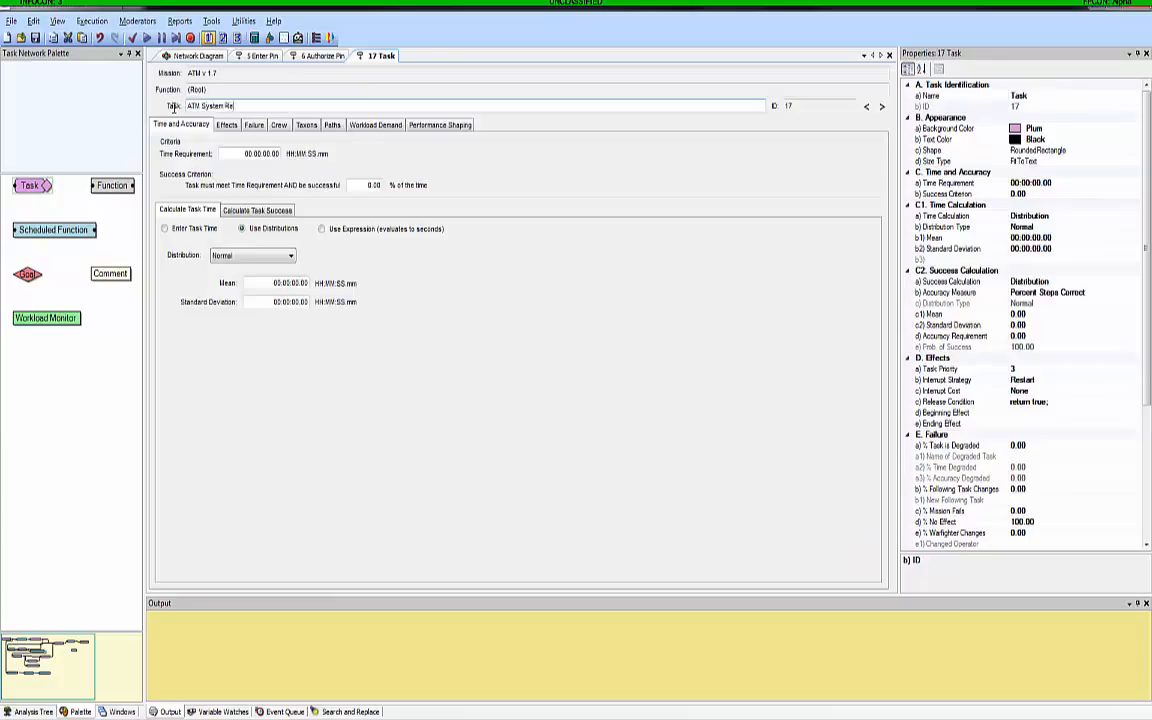
text(boots)
click(193, 55)
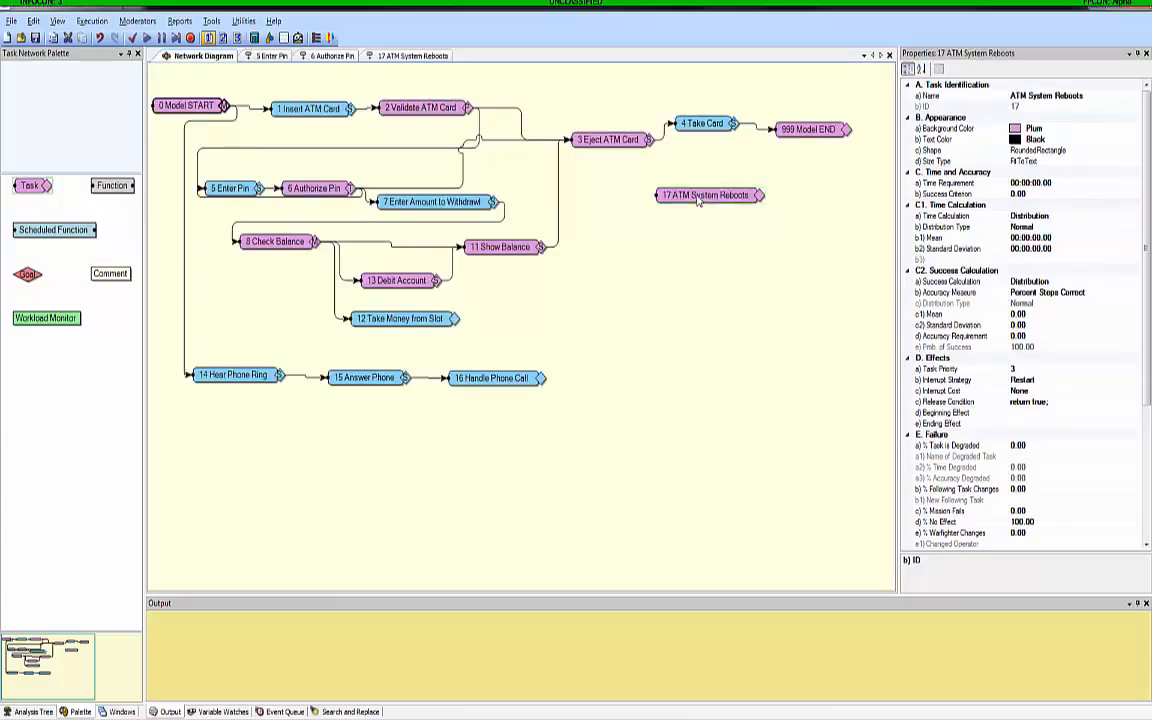
Connect the ATM System Reboots task to Model END and reposition it below the Eject ATM Card task
drag(760, 196, 705, 196)
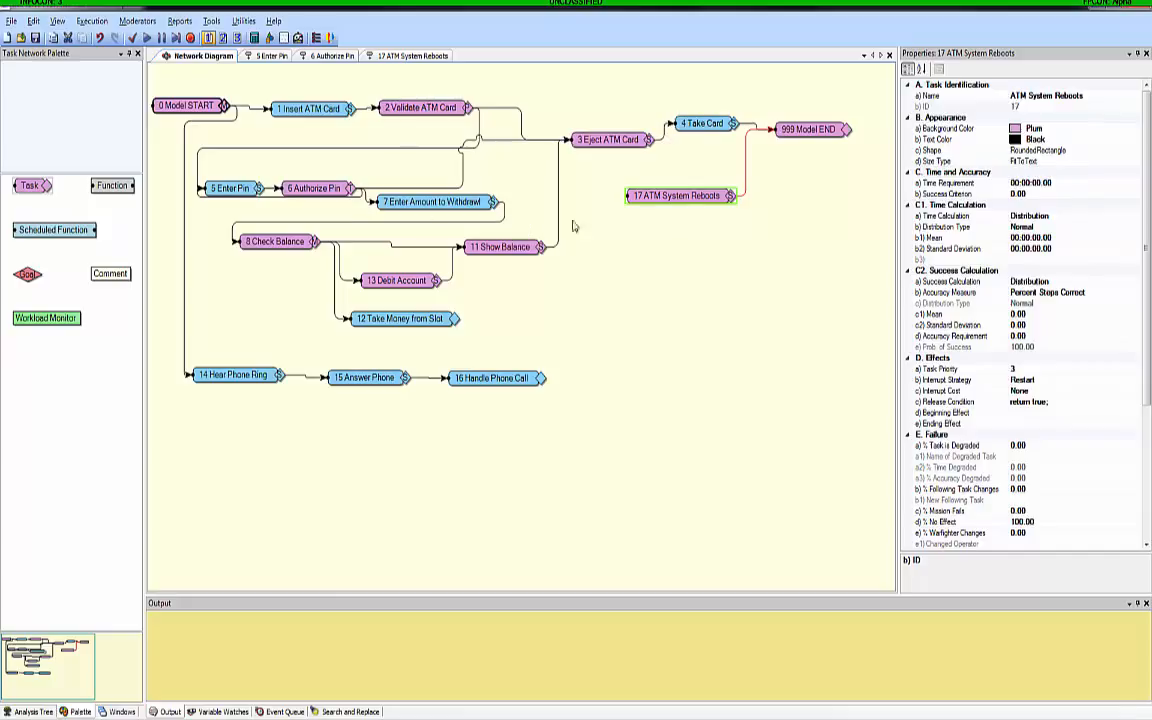
drag(661, 203, 650, 203)
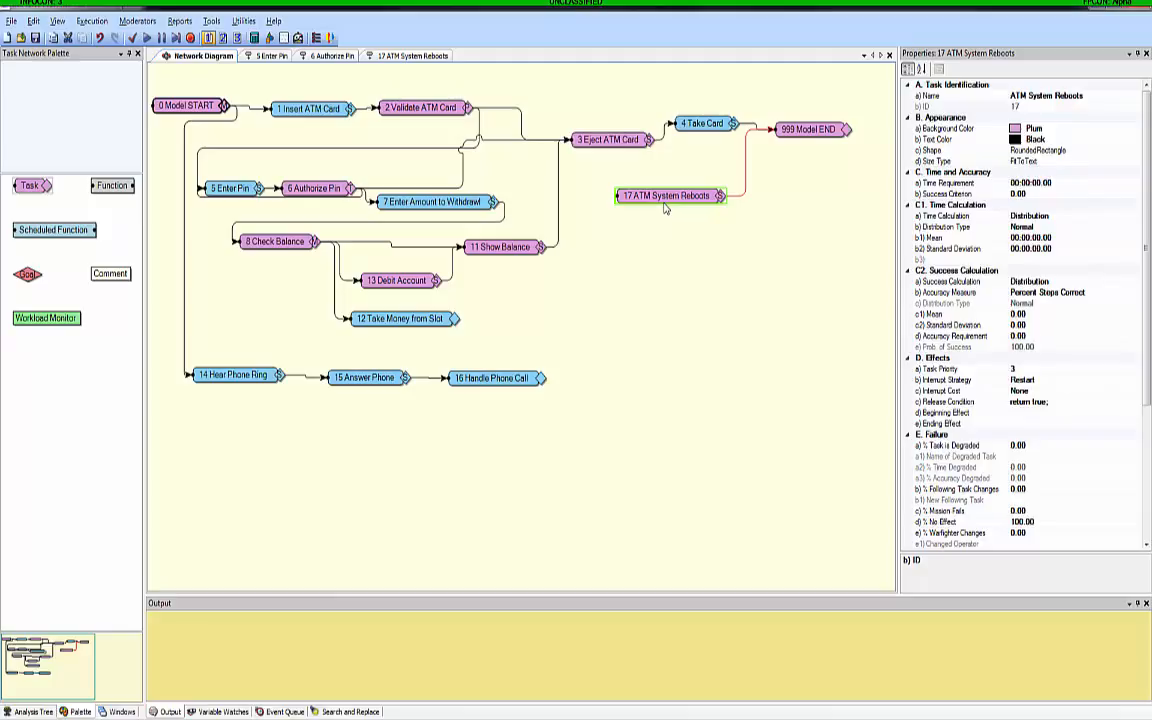
drag(665, 207, 652, 200)
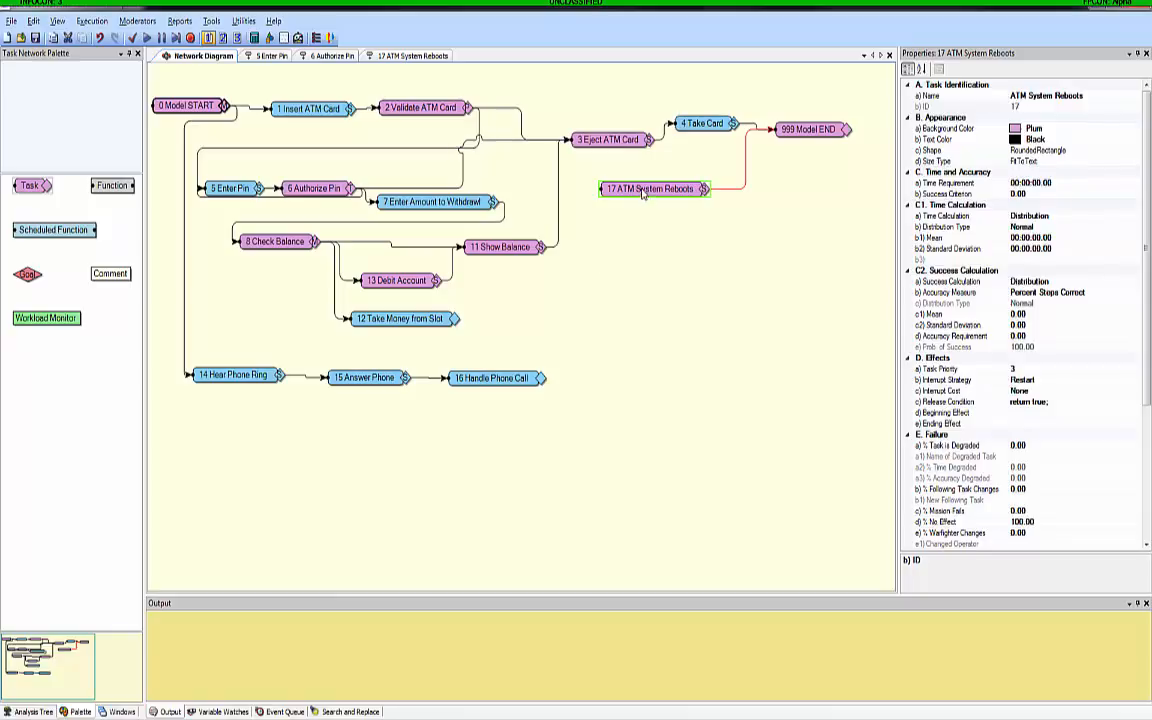
Add the comment "//Entity arrives when Balance Check is unsuccessful" to the release condition of ATM System Reboots and return to the network diagram
double_click(644, 190)
click(218, 125)
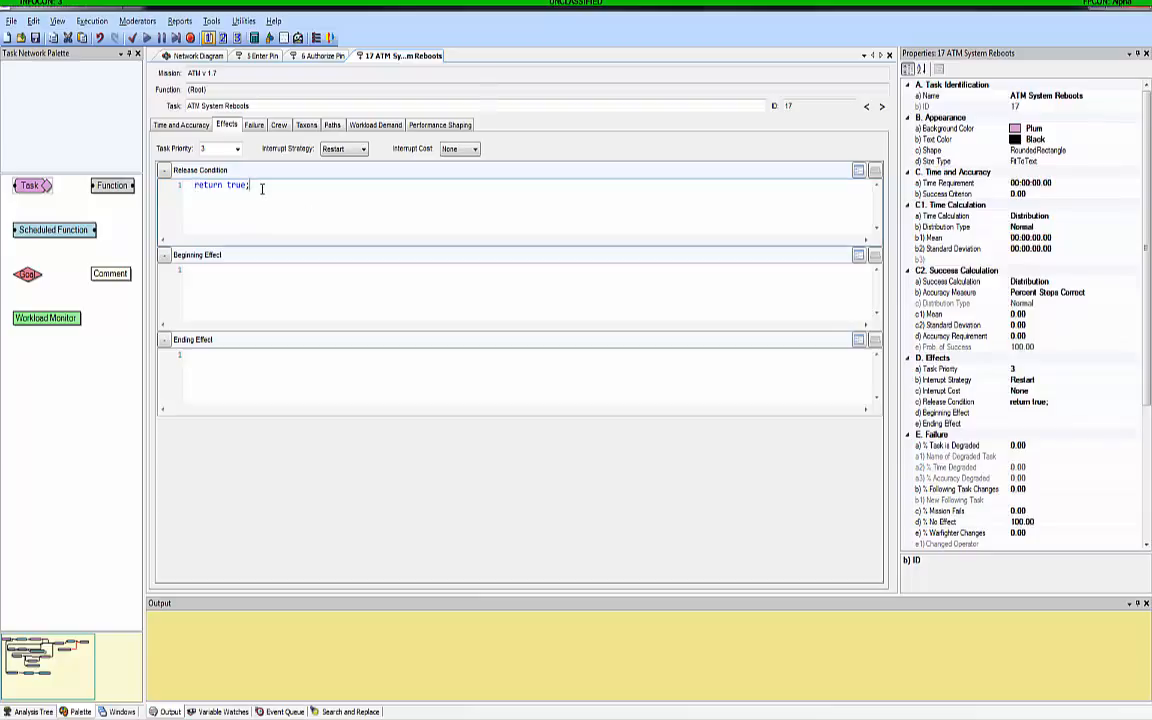
key(Return)
text(//Entity arrives when Balance Check is unsuccessful)
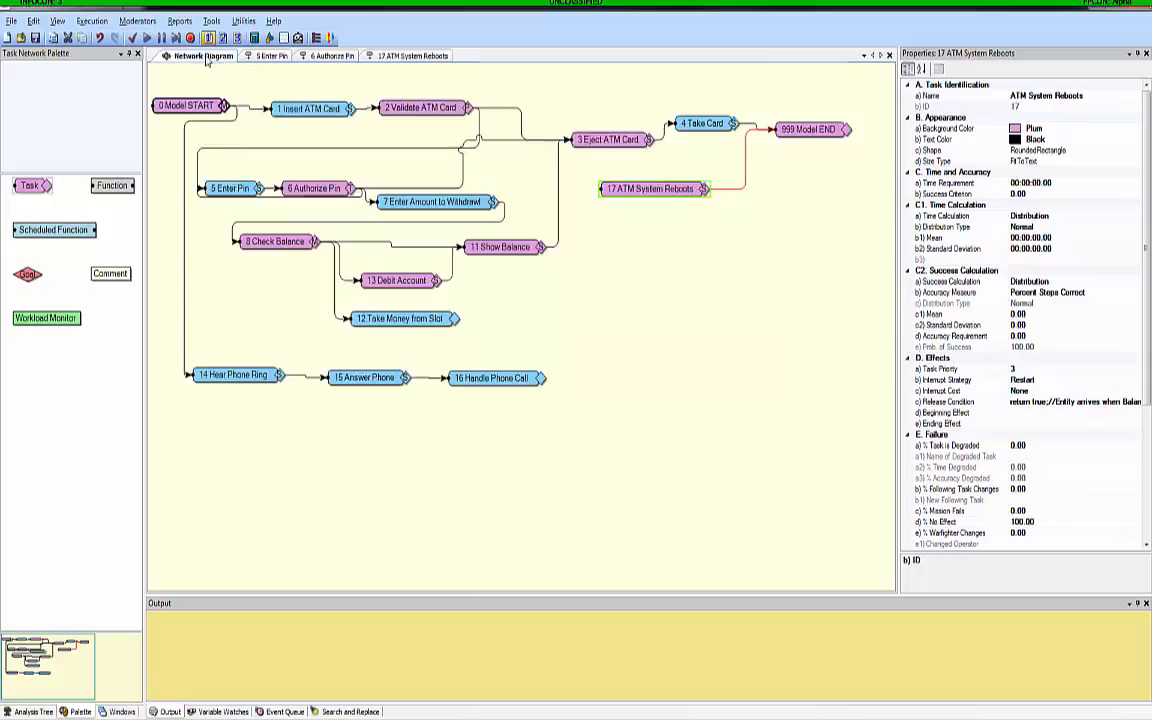
click(193, 55)
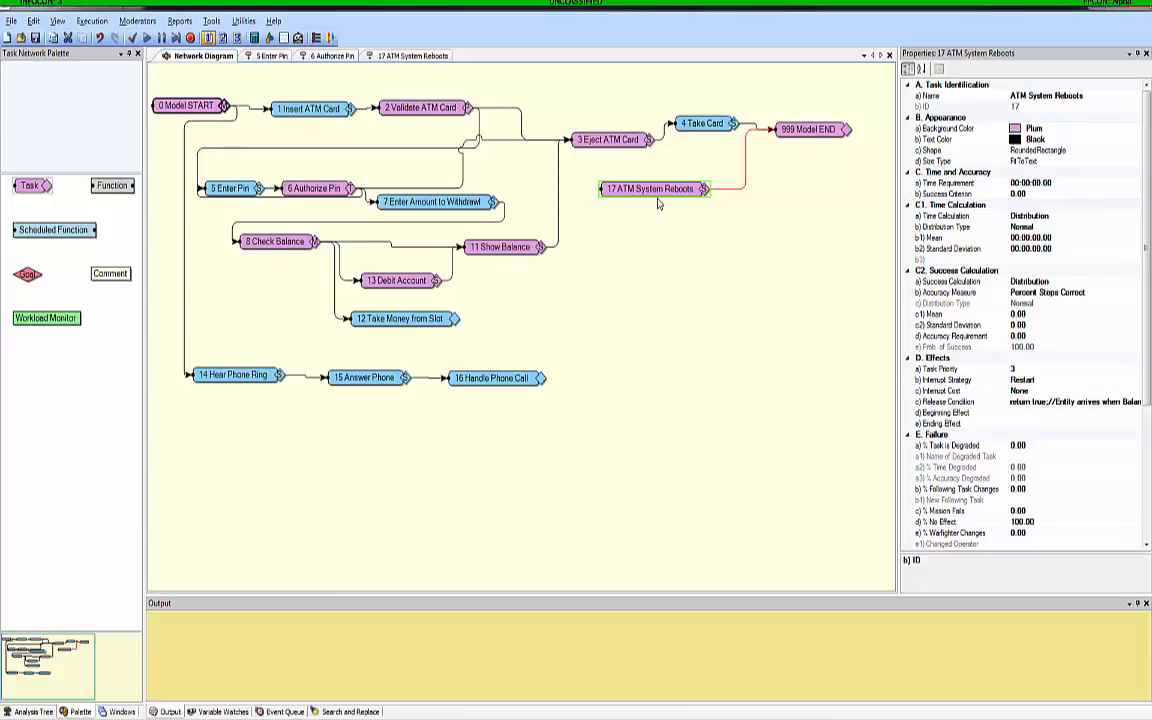
Set the Check Balance task's success calculation to a direct probability of 90%
double_click(262, 248)
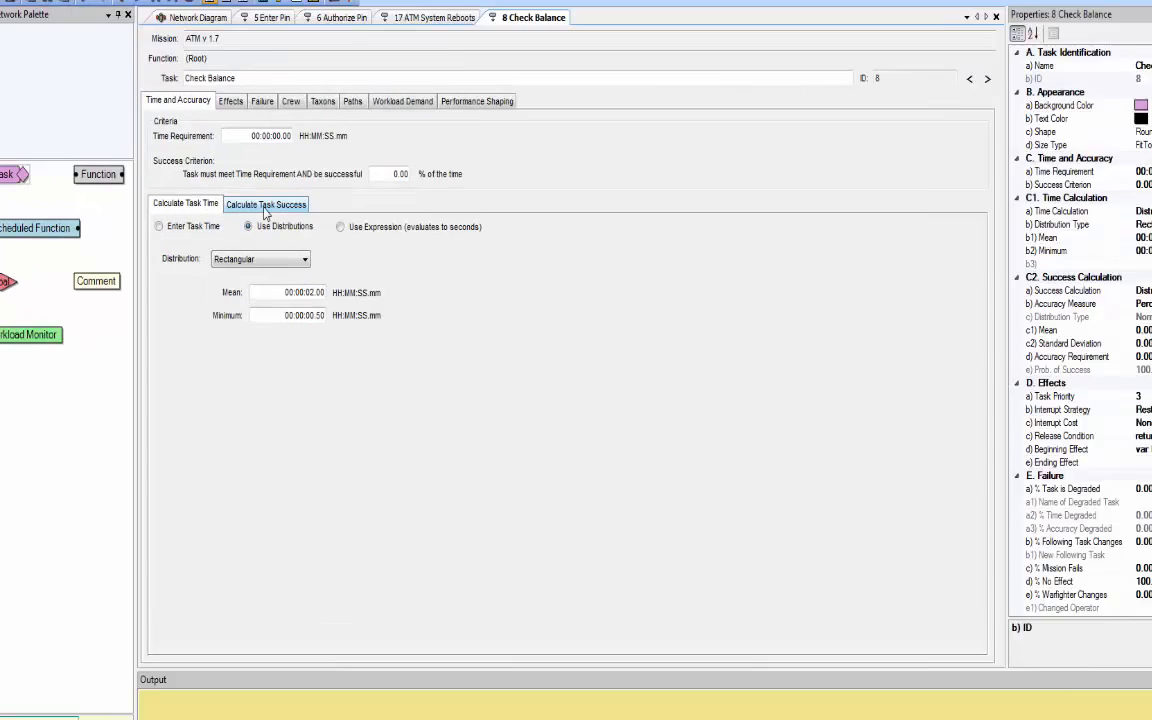
click(250, 211)
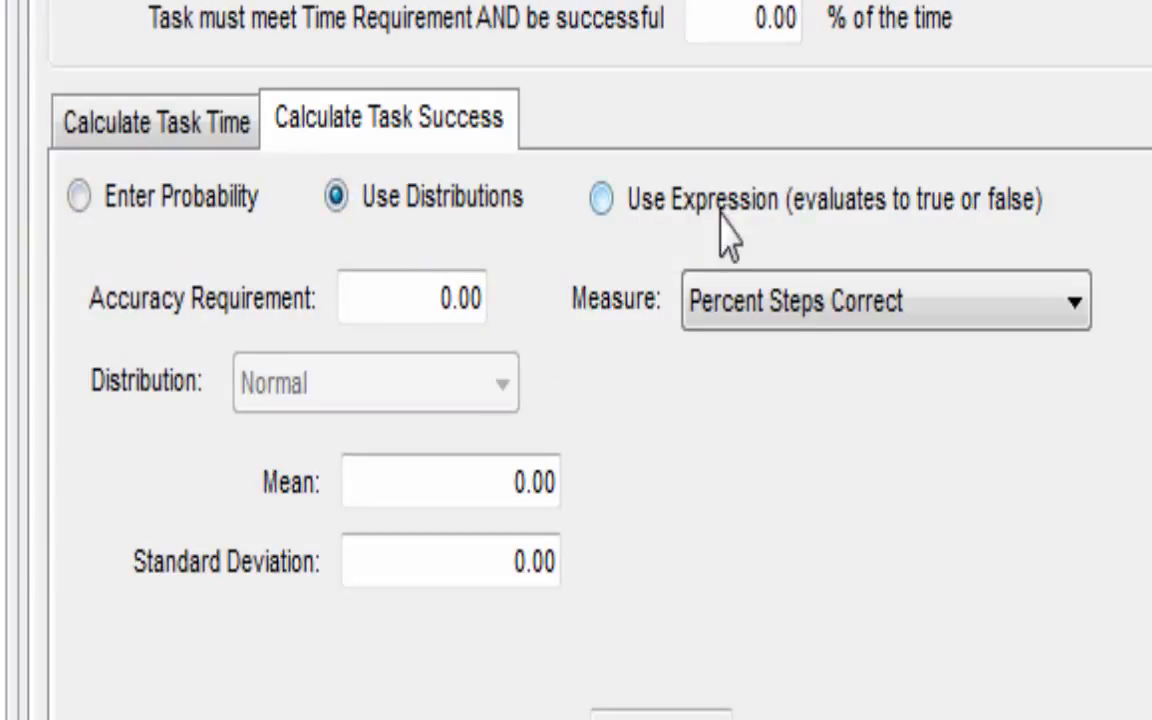
click(110, 200)
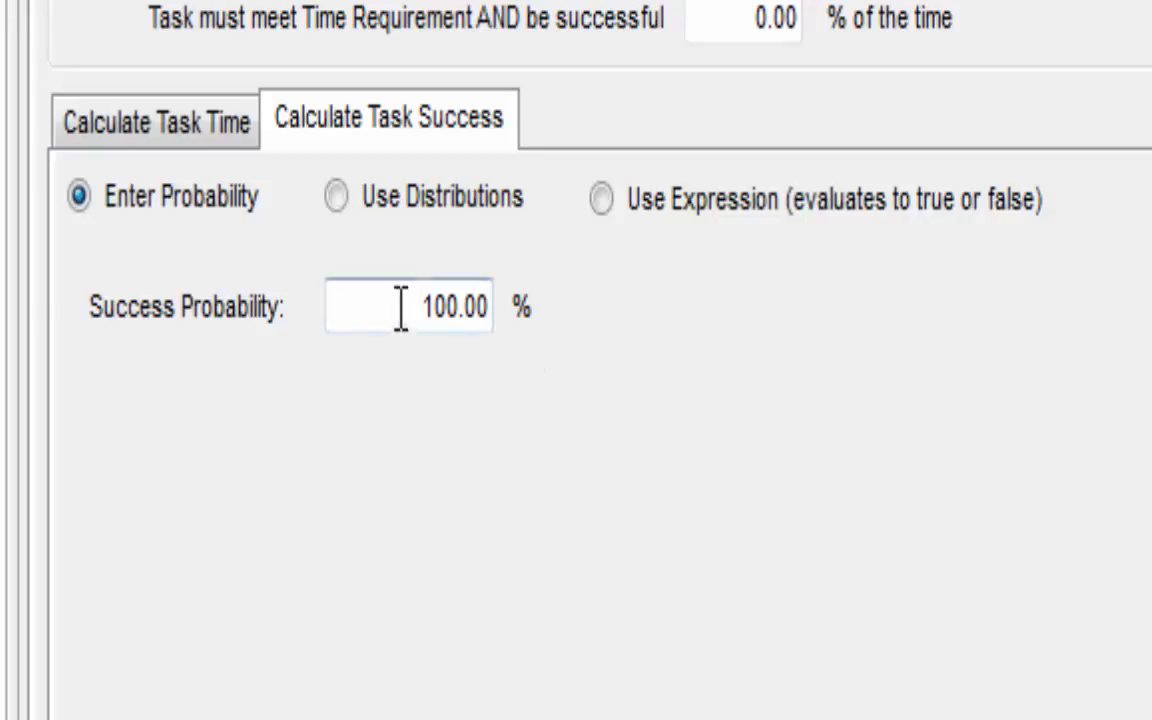
drag(401, 314, 461, 307)
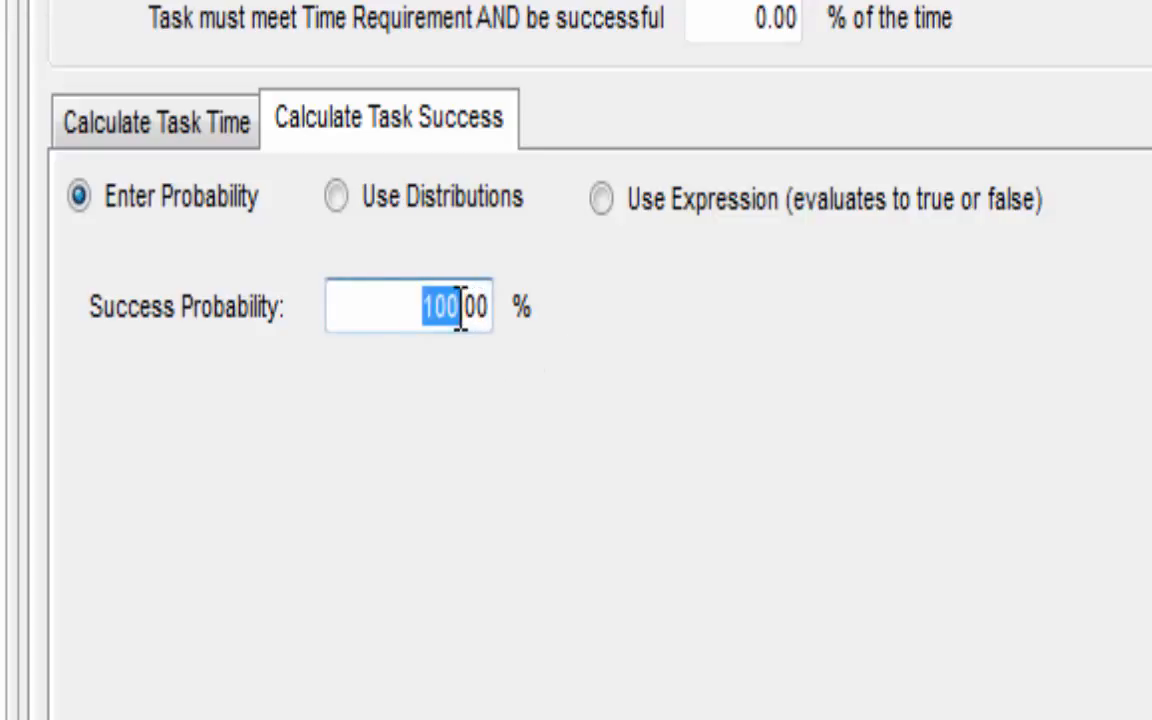
text(90)
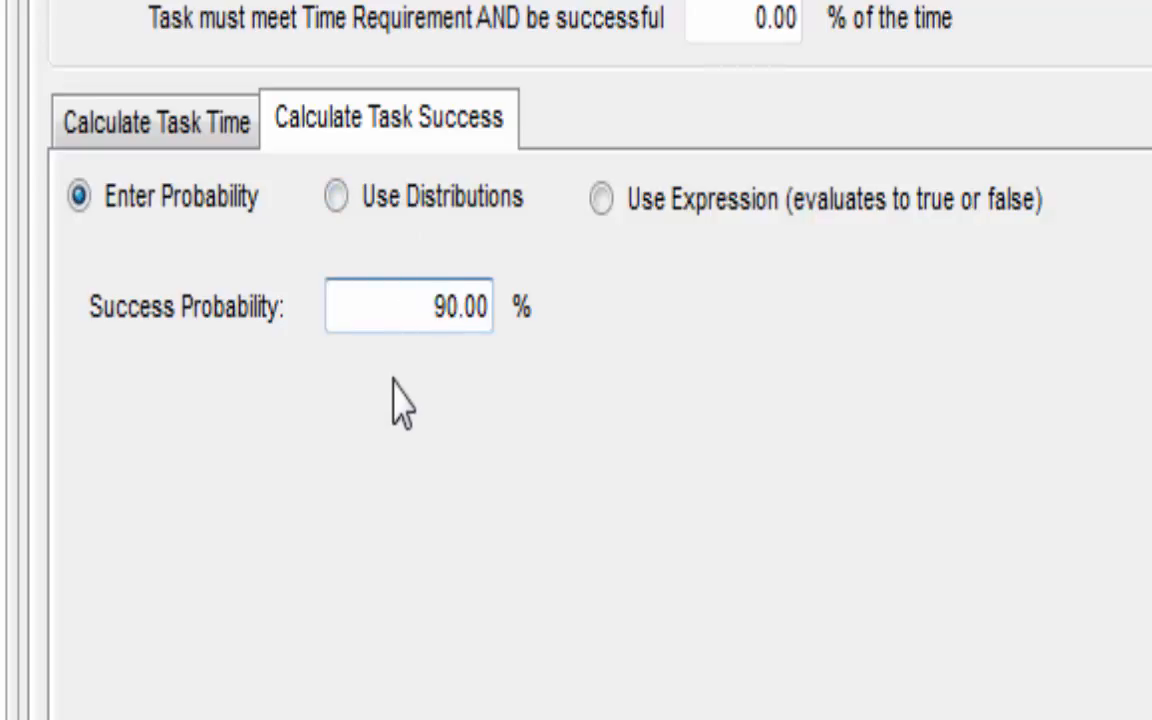
Switch Check Balance's success calculation to distributions, with mean 60, standard deviation 10 and accuracy requirement 60
click(340, 190)
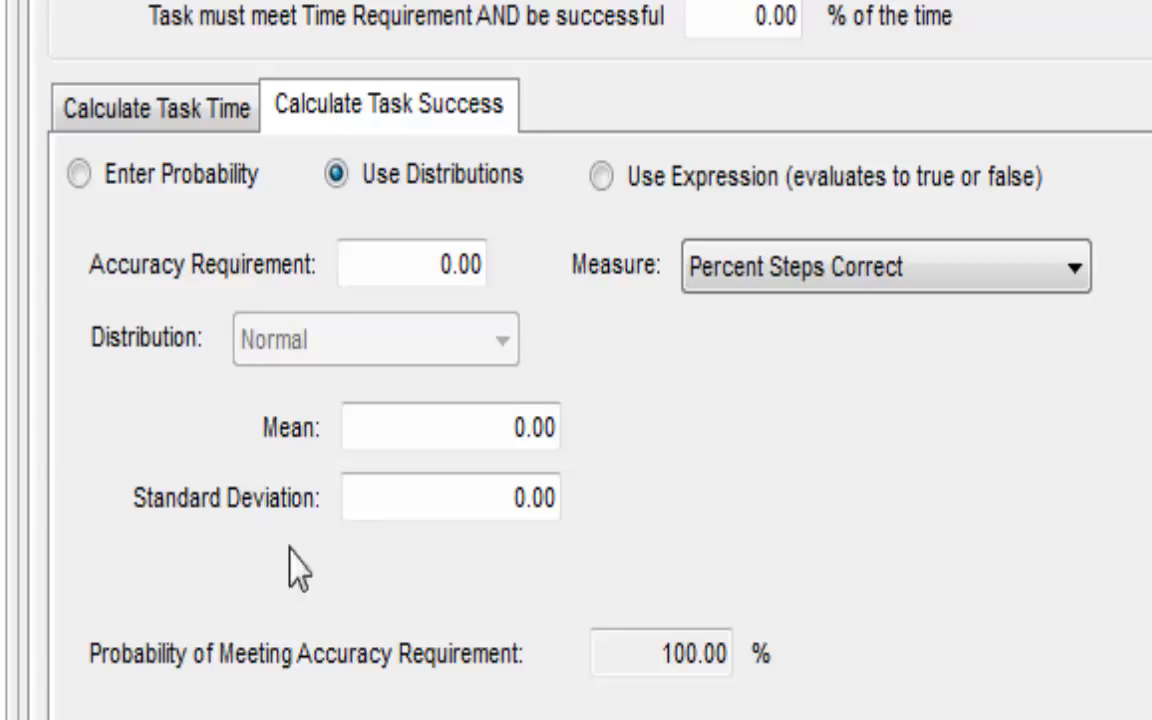
click(517, 430)
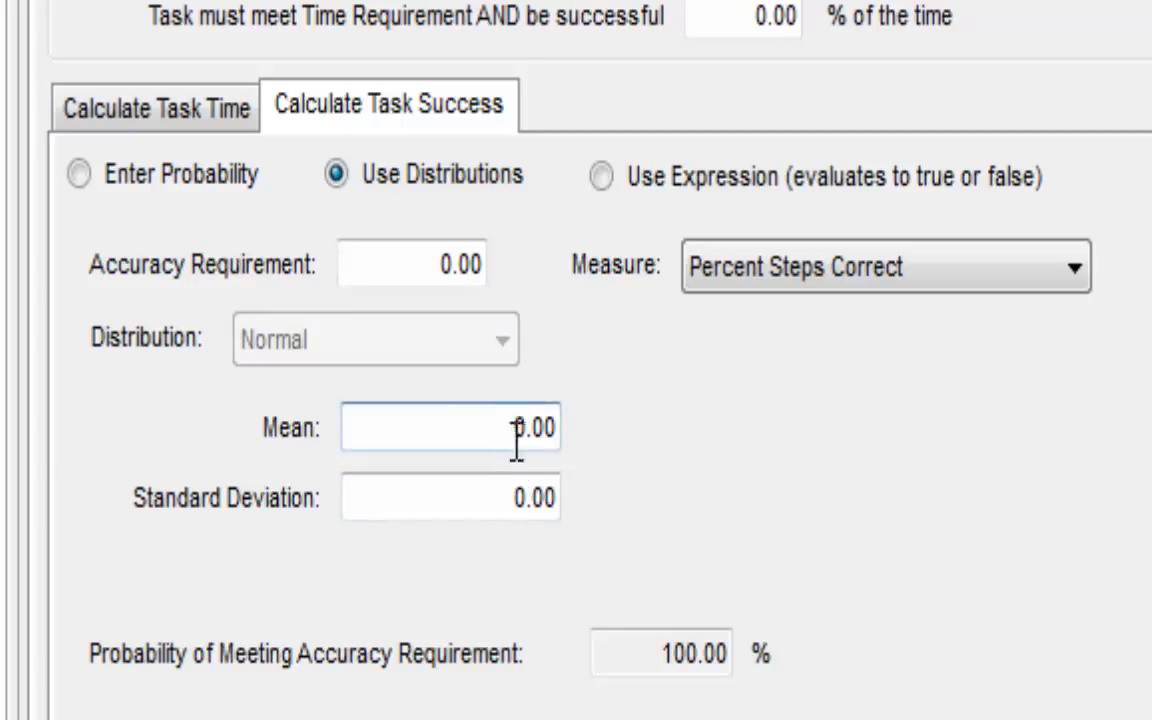
text(6)
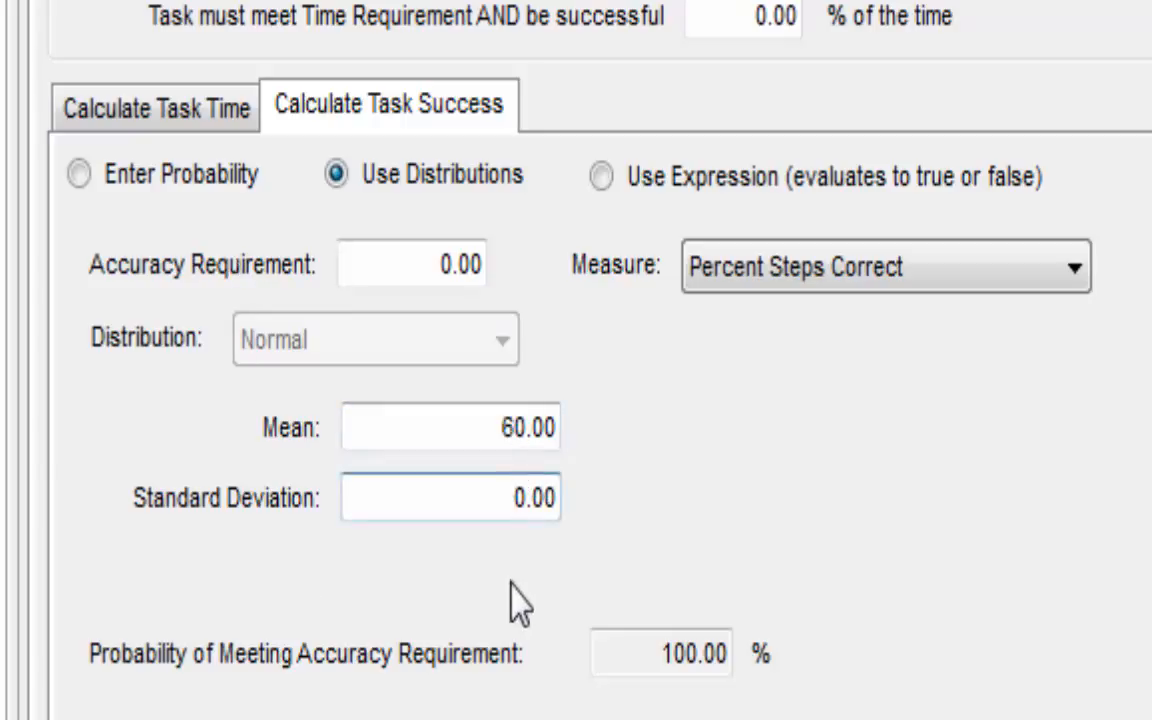
text(1)
click(470, 427)
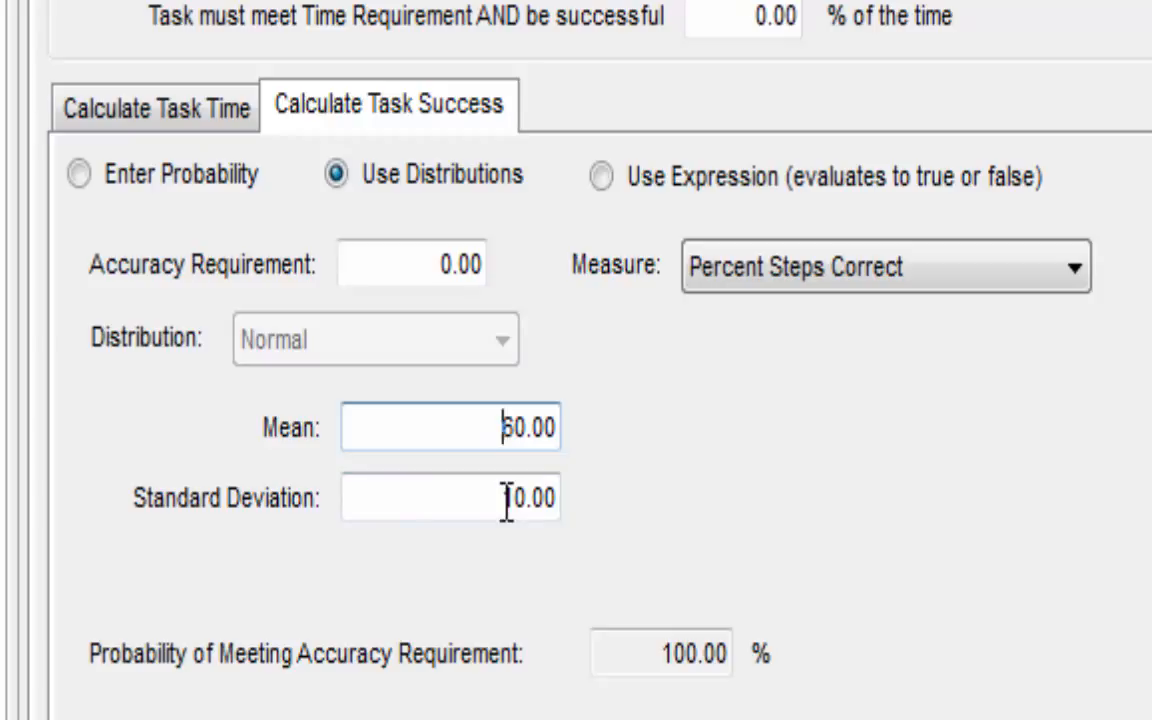
click(436, 258)
text(6)
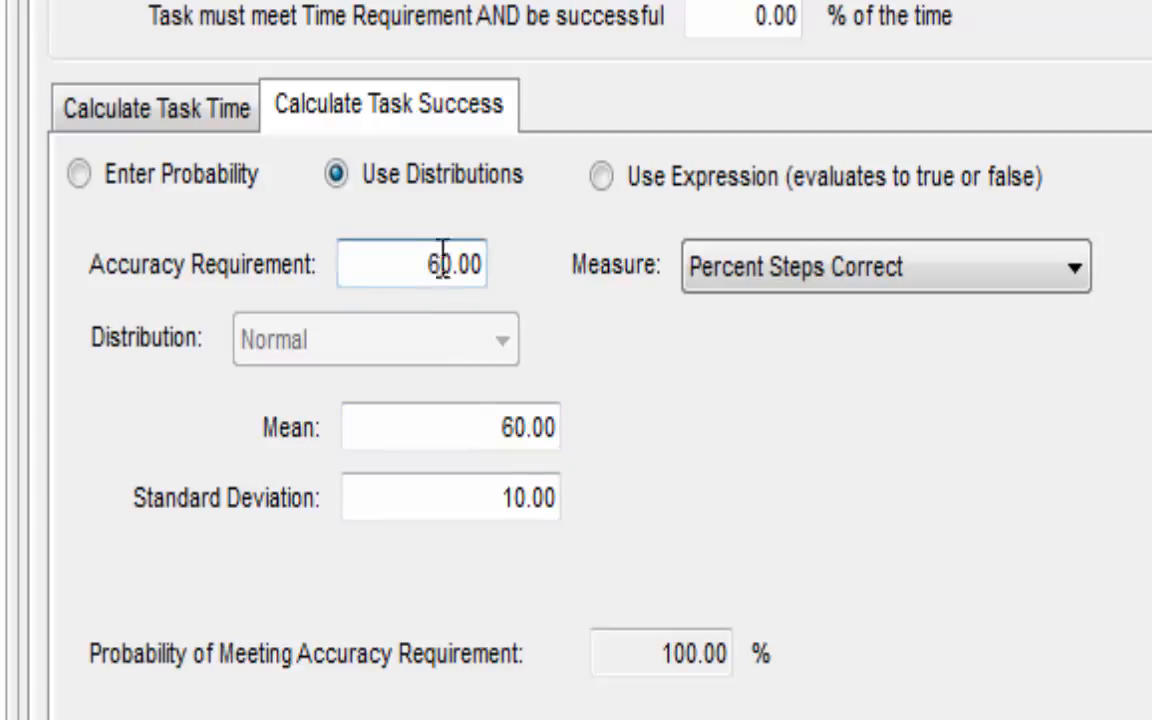
click(467, 430)
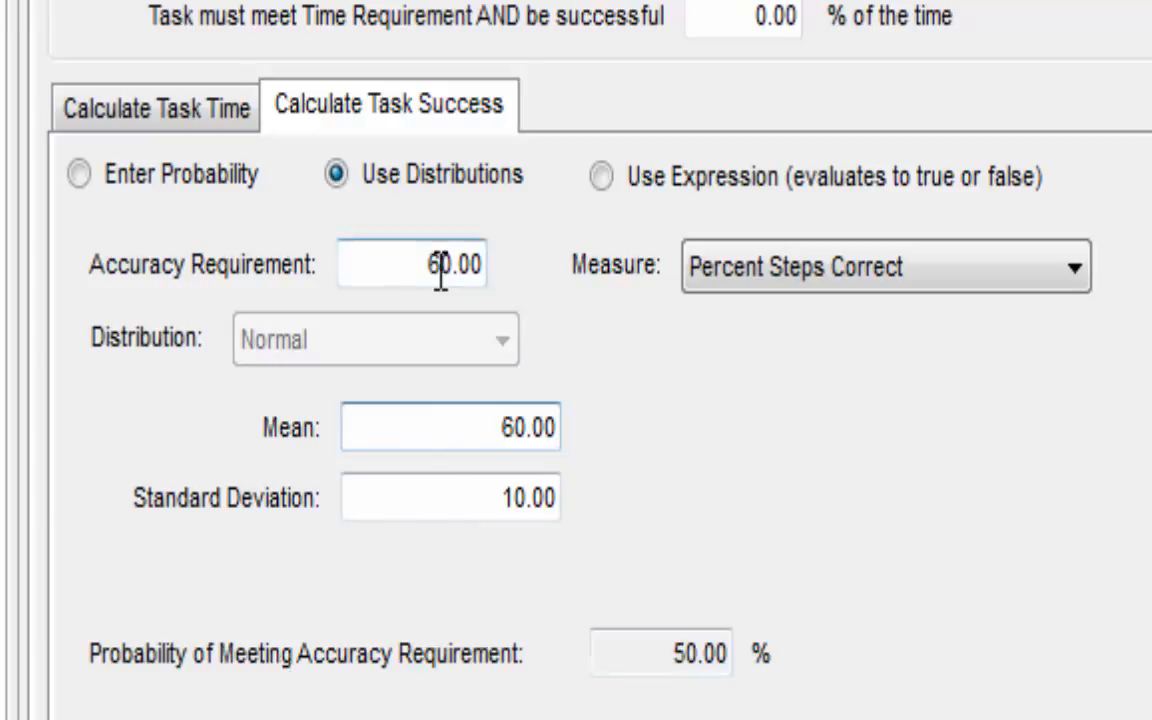
Set the accuracy requirement of the Check Balance success distribution to 50
drag(442, 272, 428, 268)
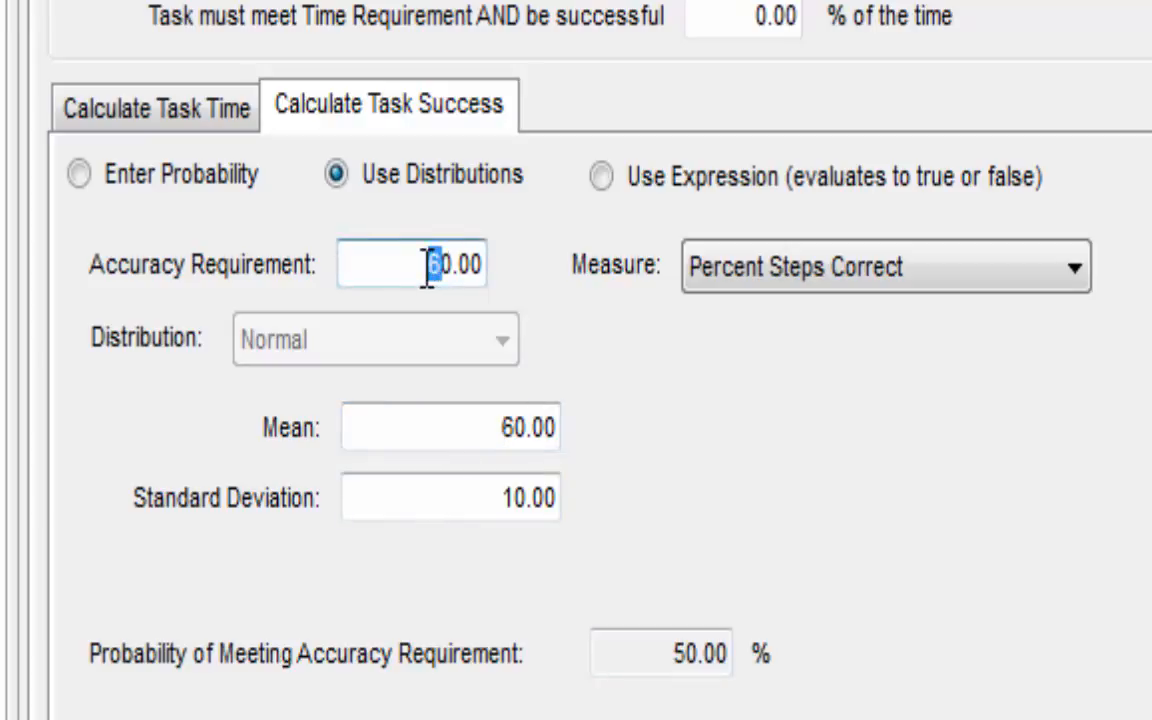
text(5)
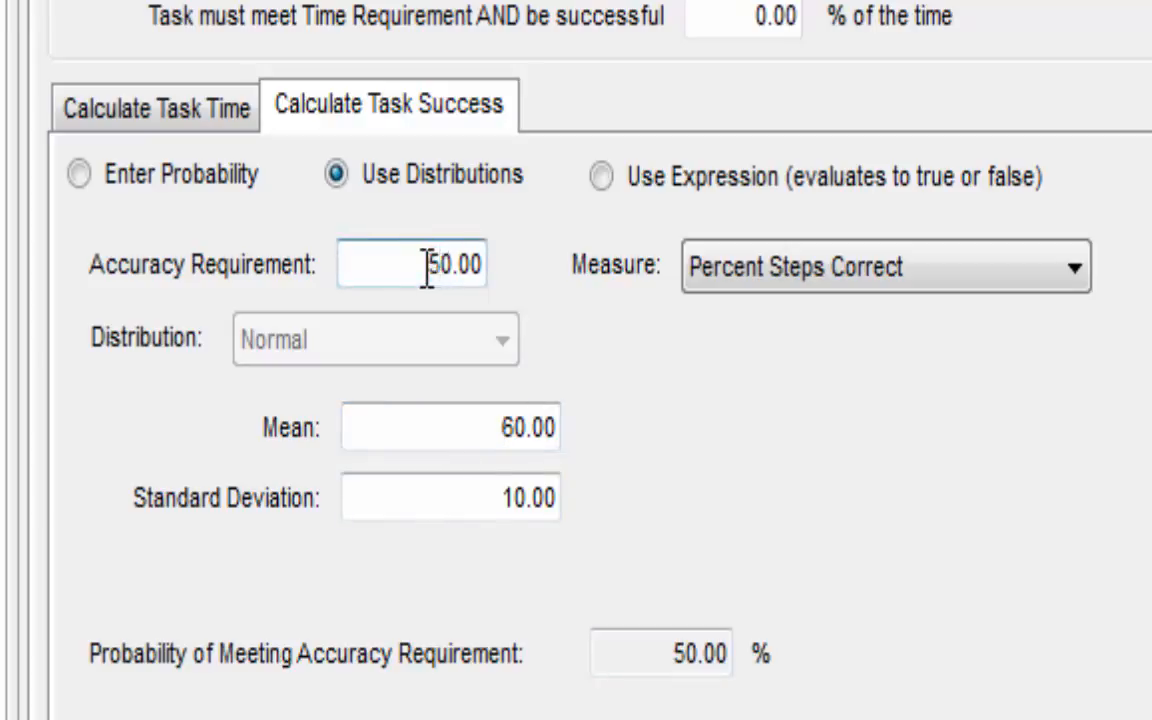
click(451, 436)
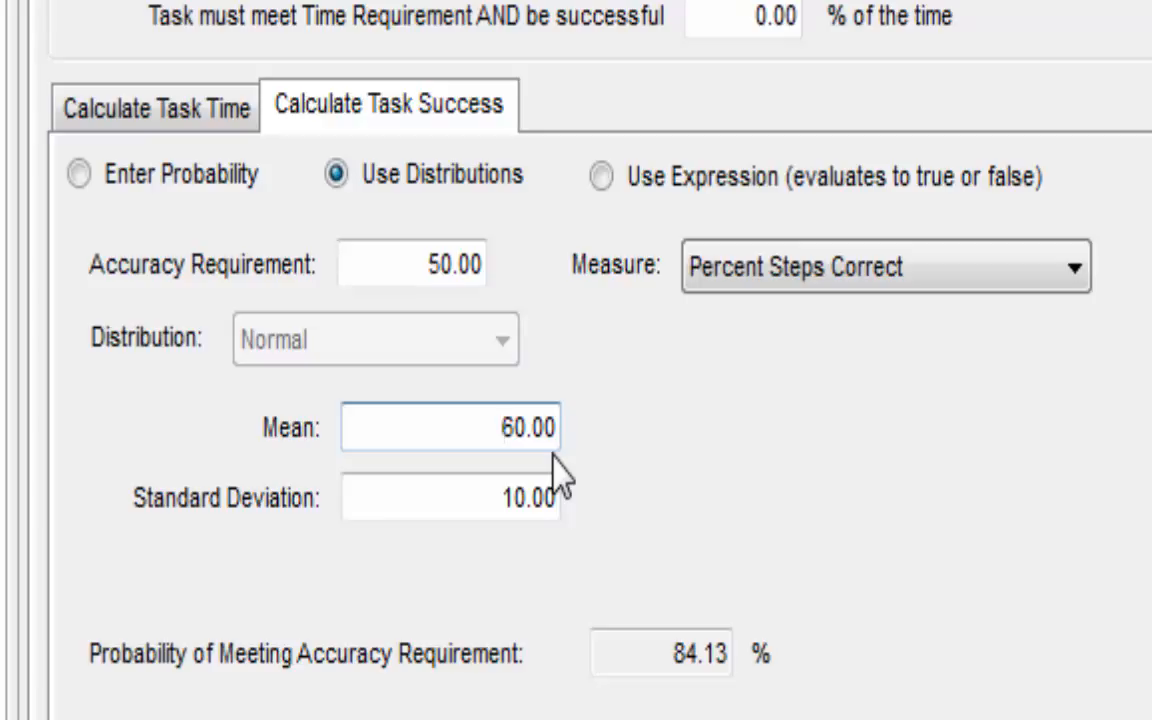
Compare the probability and distribution methods for Check Balance's success, and set the calculation to Use Expression (evaluates to true or false)
click(80, 175)
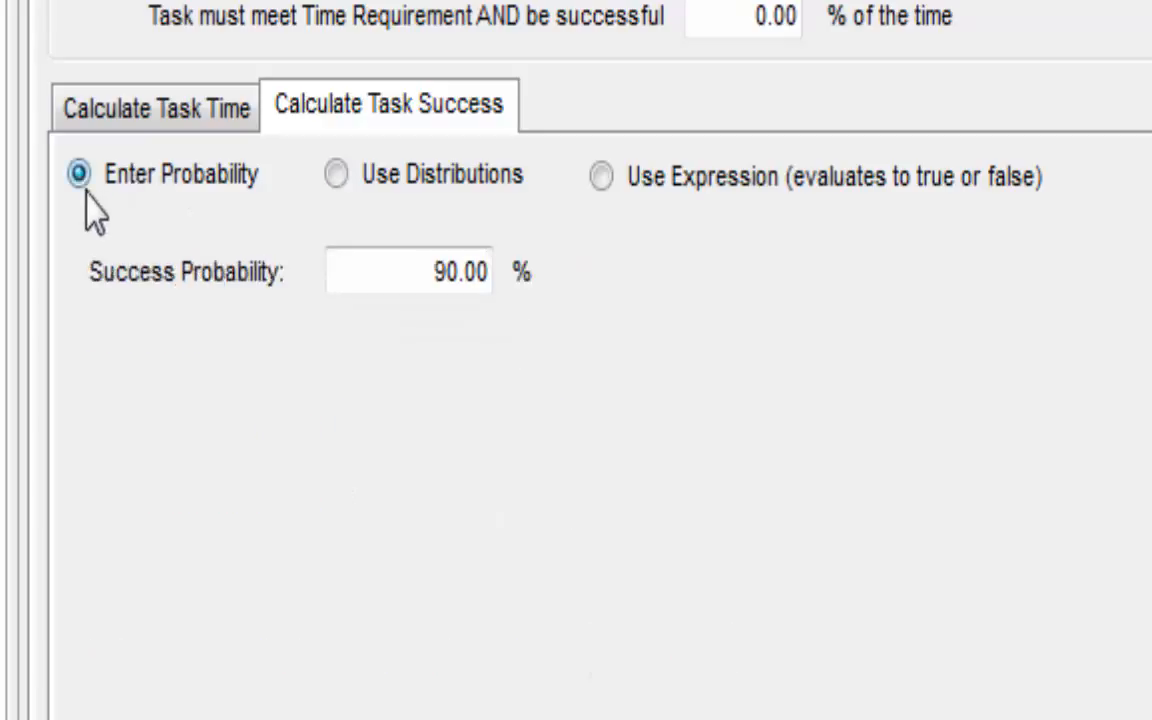
click(336, 178)
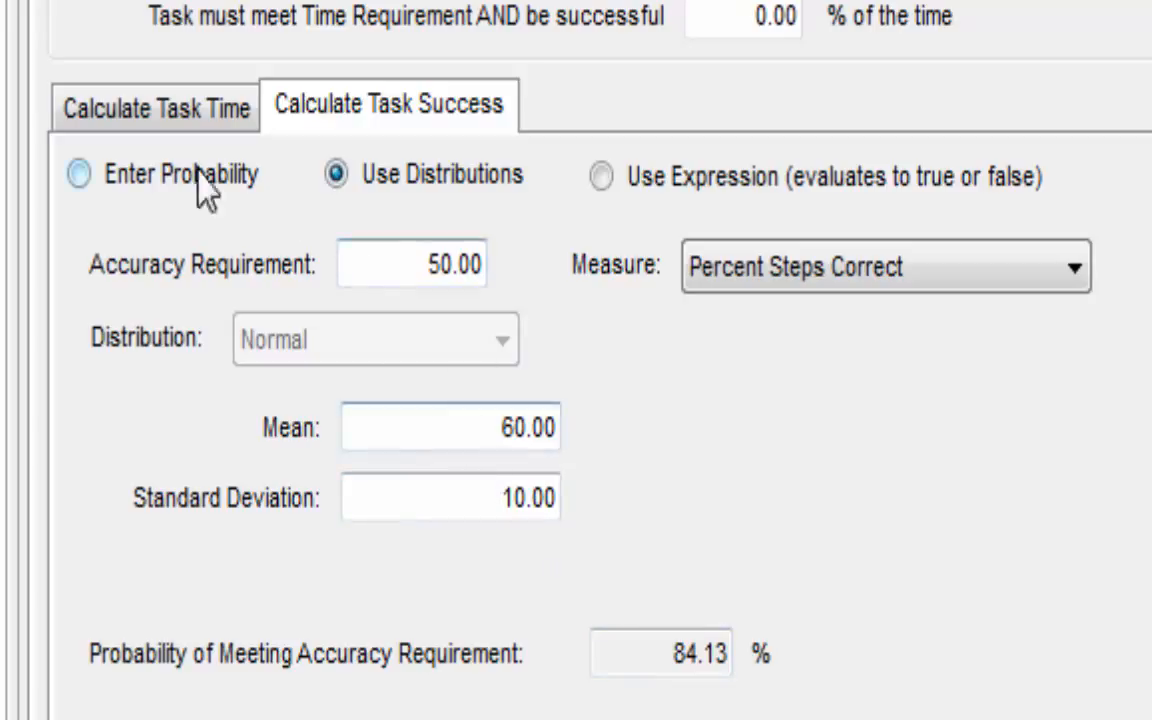
click(78, 178)
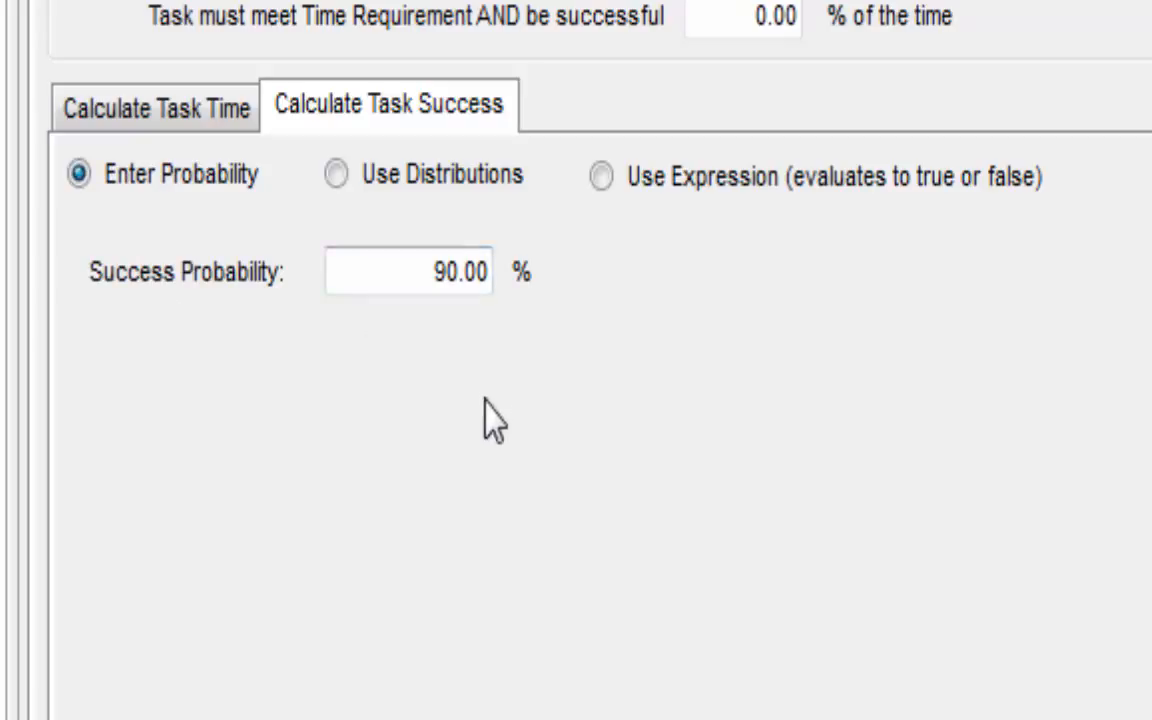
click(335, 174)
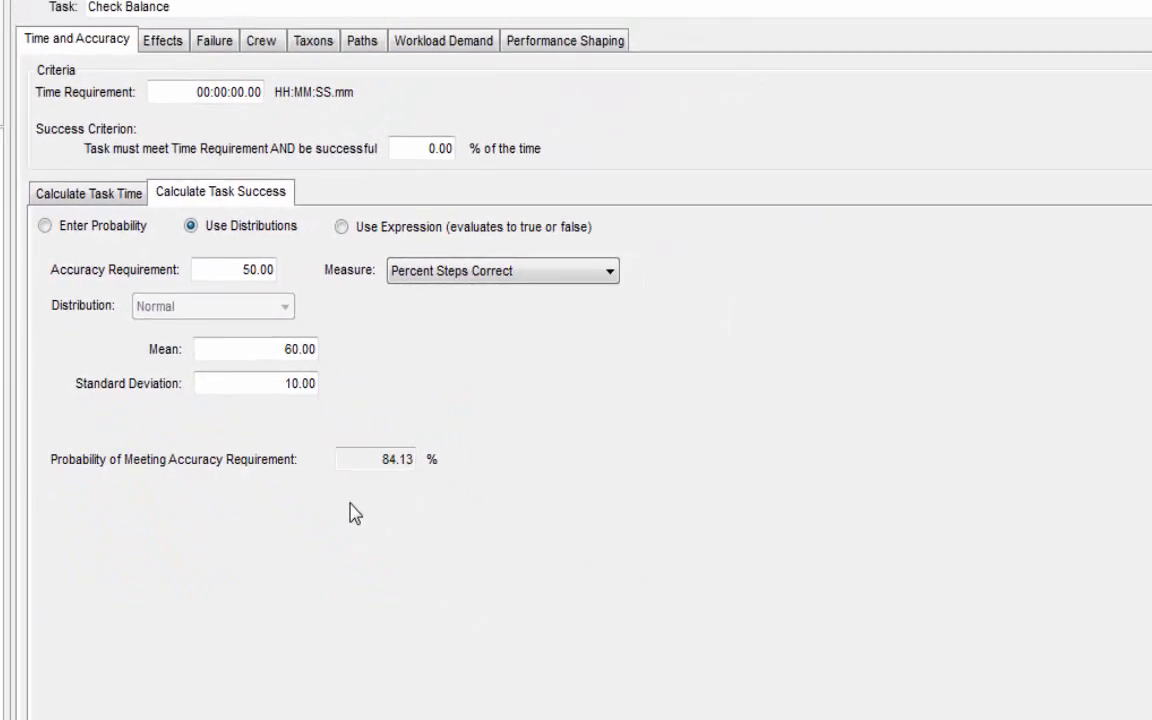
click(277, 242)
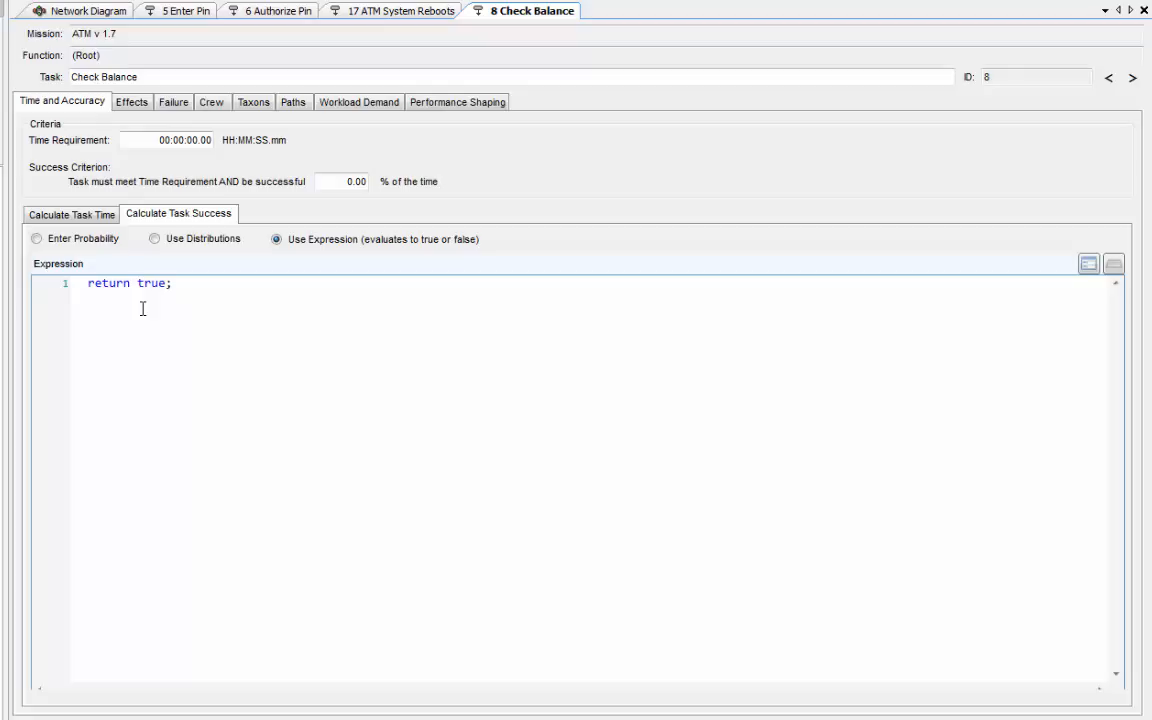
click(36, 238)
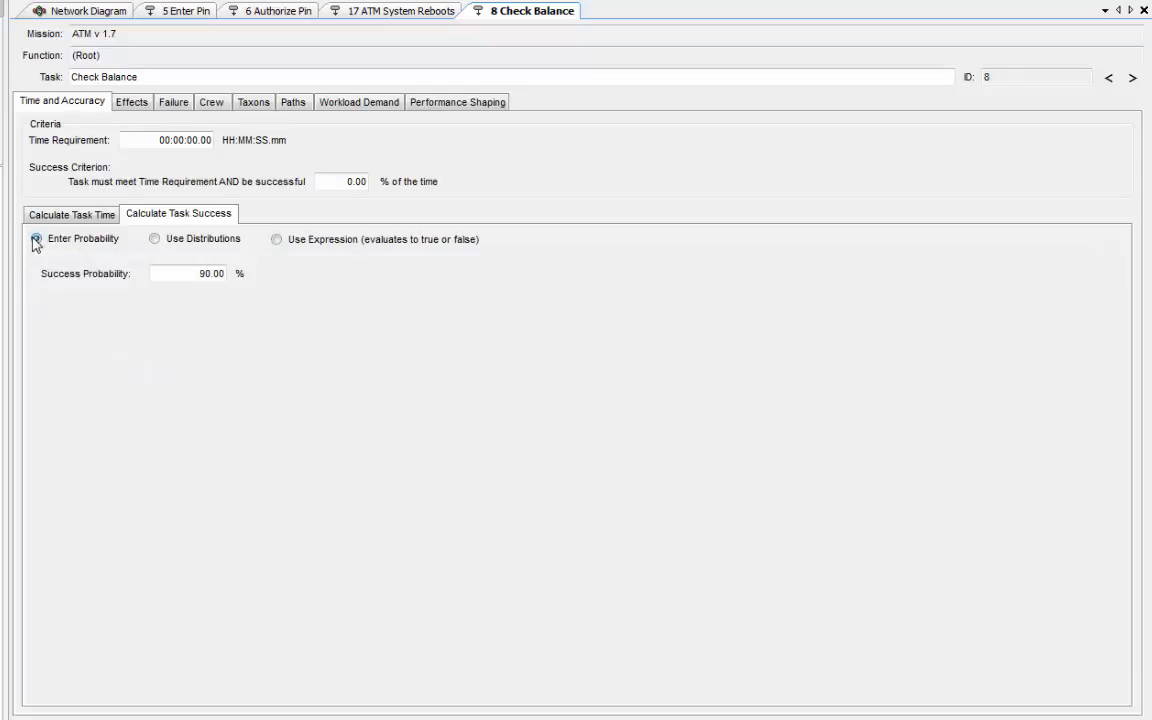
click(207, 274)
key(Delete)
text(7)
click(185, 276)
click(277, 241)
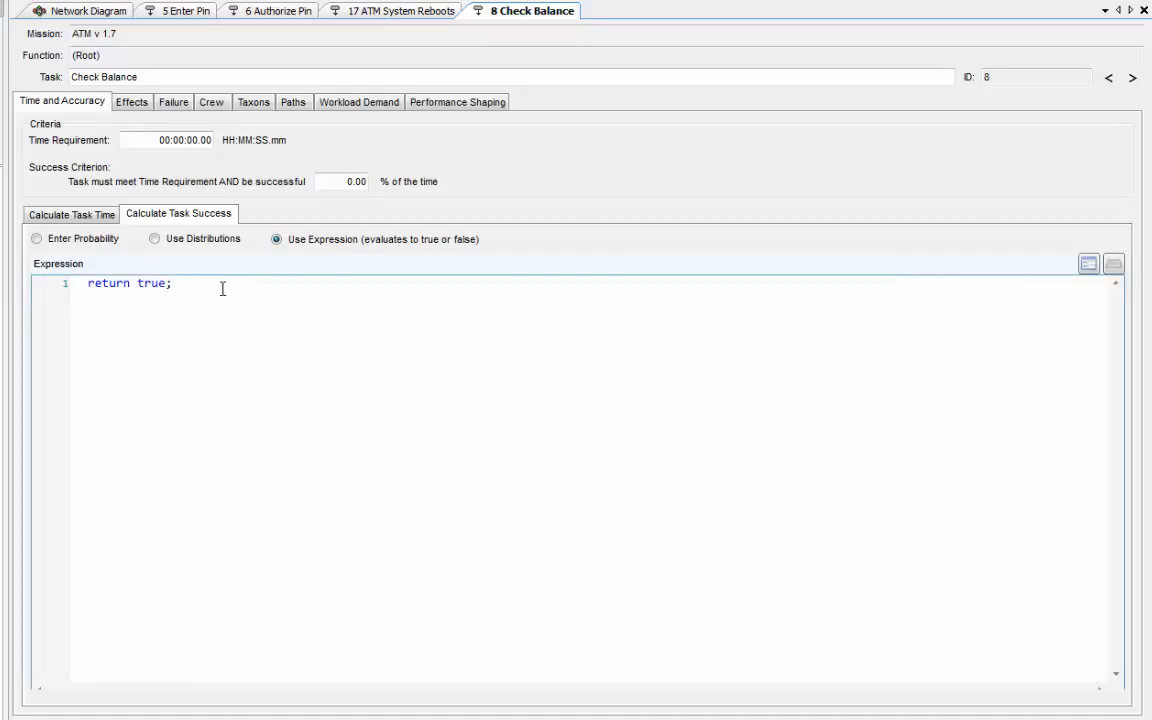
Declare the variable RandomNumber=Model.Random(); on a new first line of Check Balance's success expression, above the existing return statement
click(91, 289)
key(Return)
key(Up)
text(var RandomN)
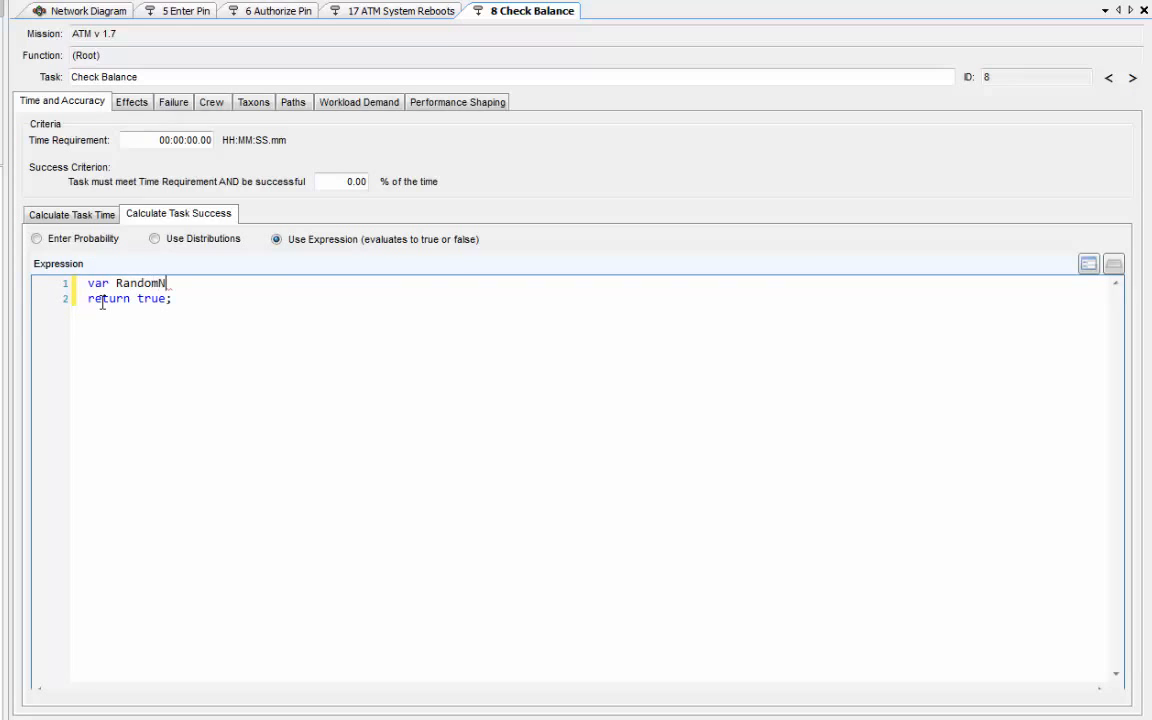
text(umber=Model.Rando)
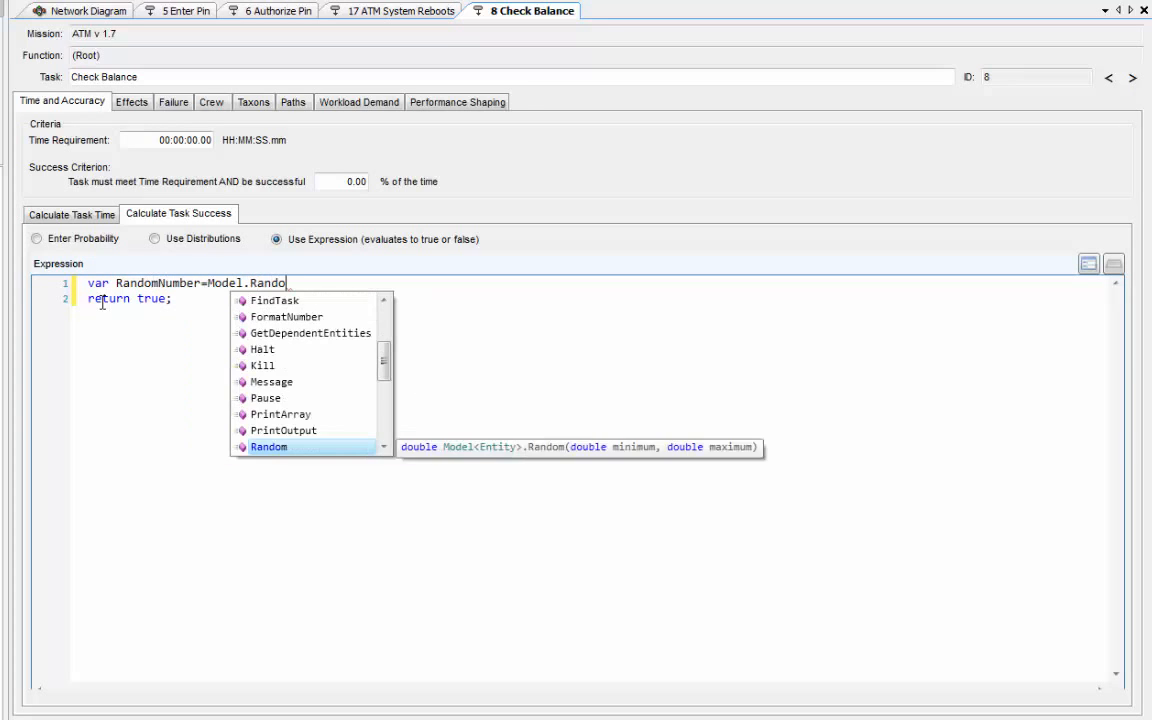
text(m();)
key(Return)
Add a branch to the success expression that returns true if SufficientFunds==true && RandomNumber<.99
text(if (Suff)
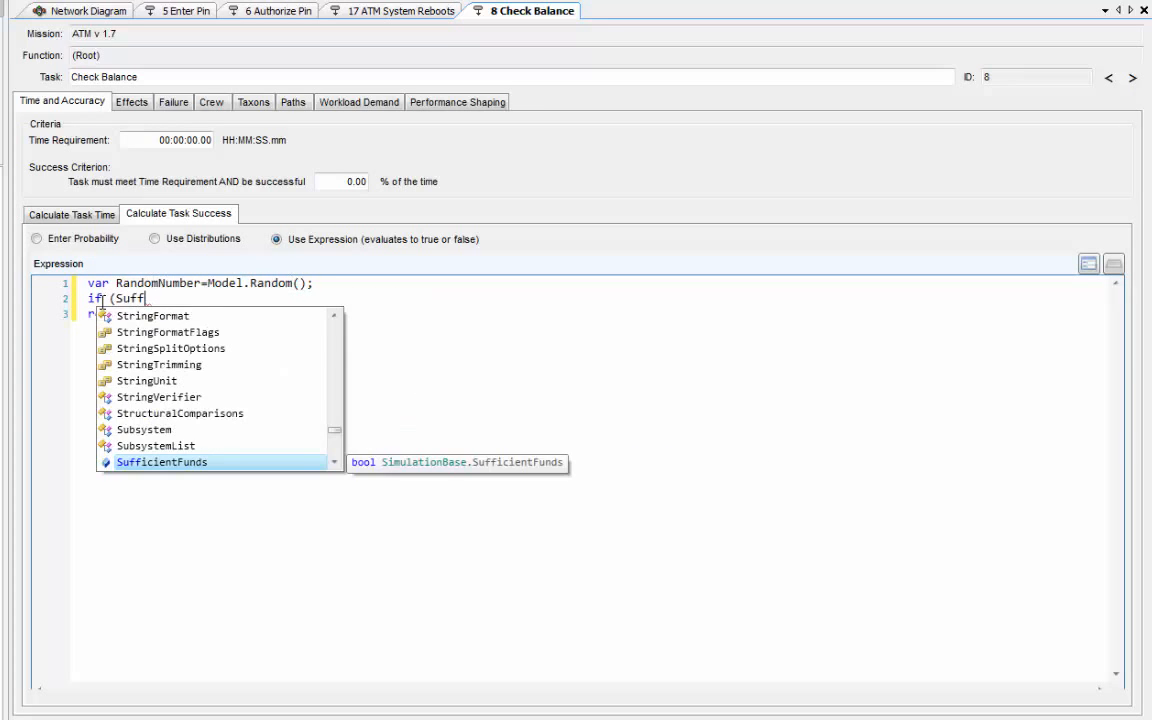
key(Tab)
text(==true && )
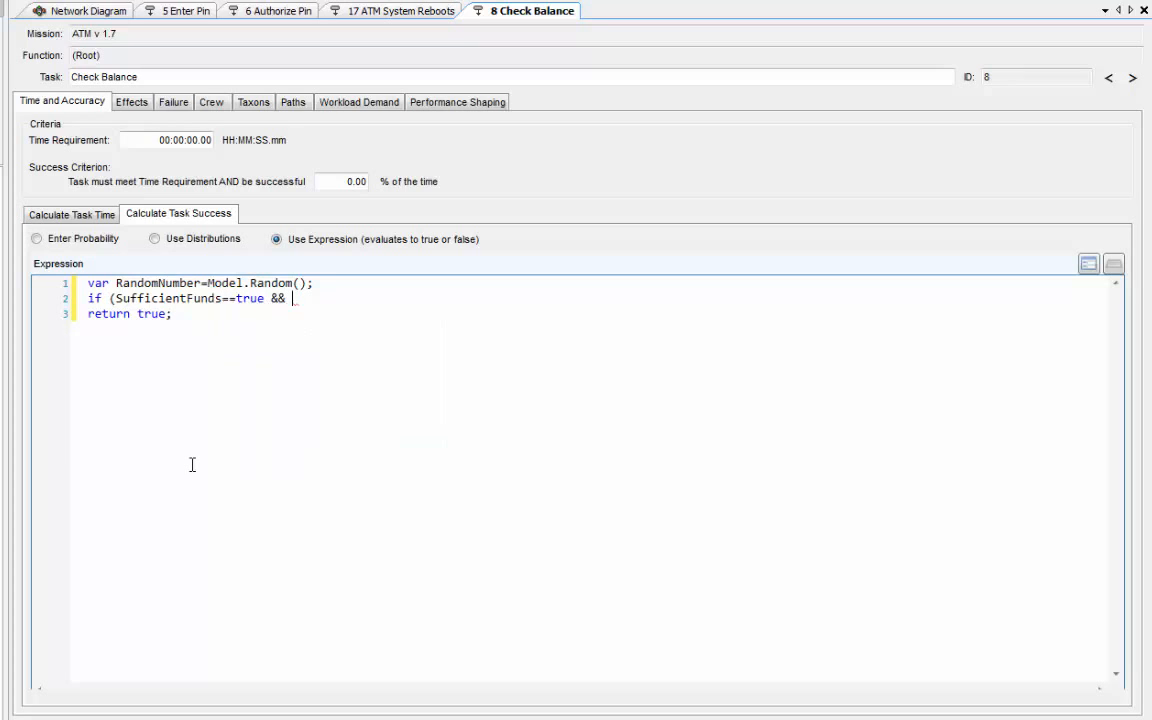
text(RandomNumber<.99))
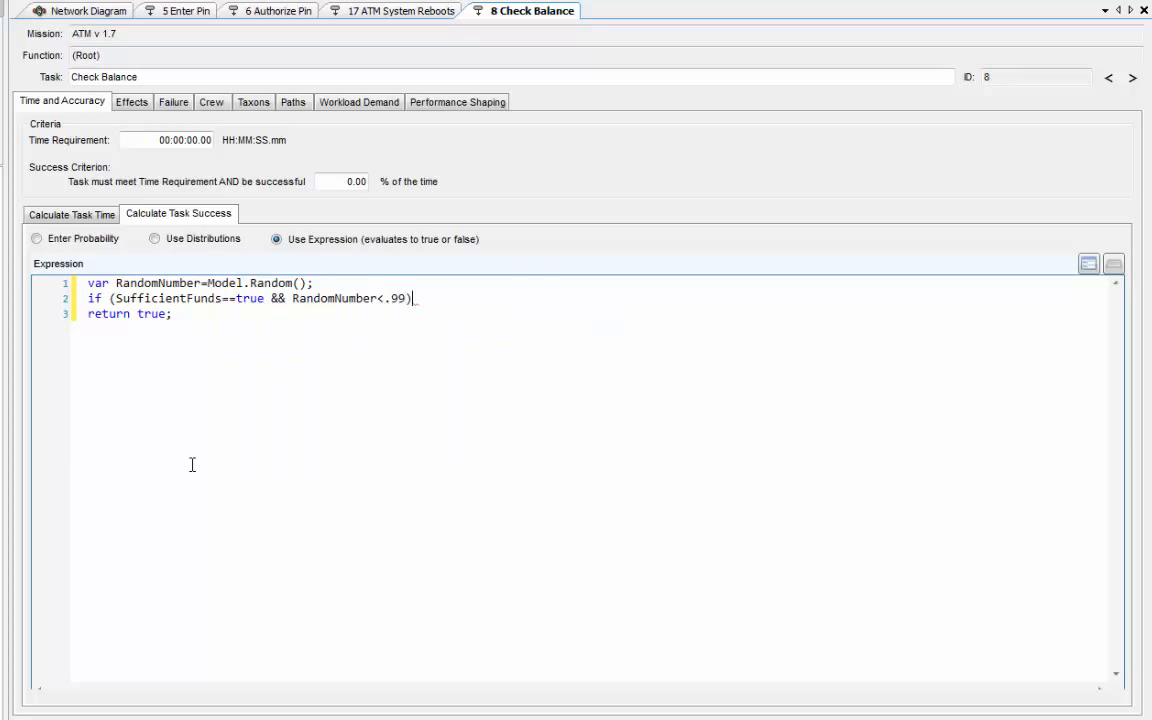
key(Return)
text({return true)
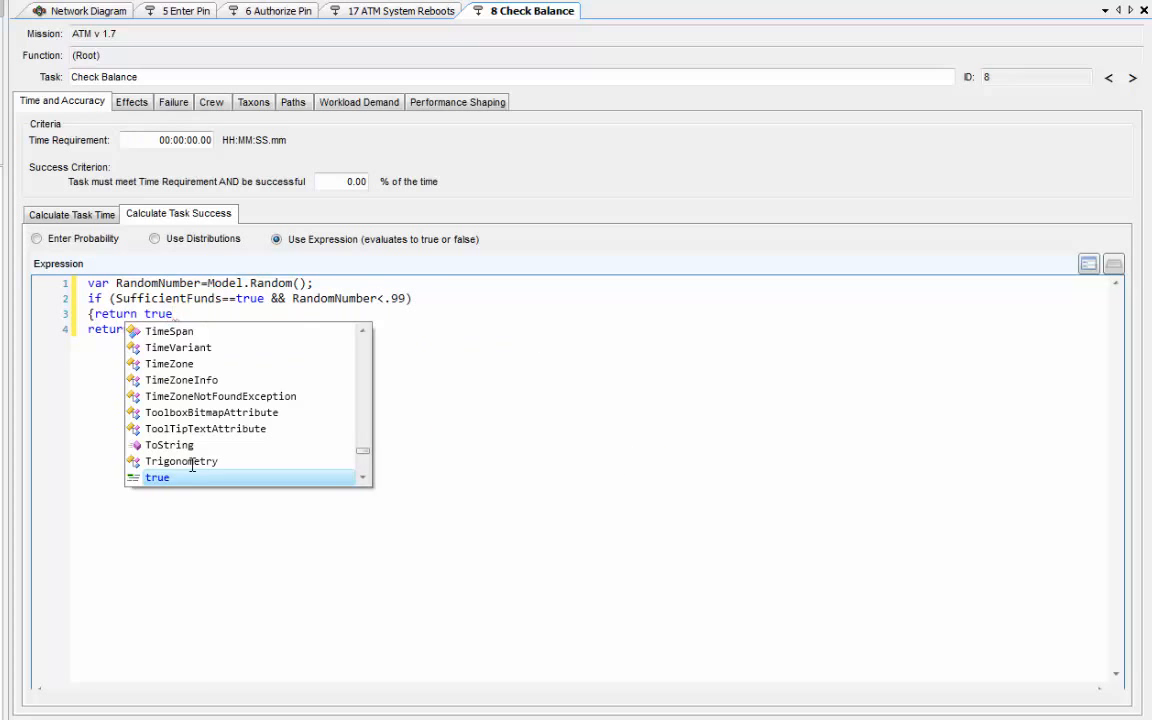
text(;})
key(Return)
Add the condition else if (SufficientFunds==false && RandomNumber<.95) to the success expression
text(else if (SufficientFunds)
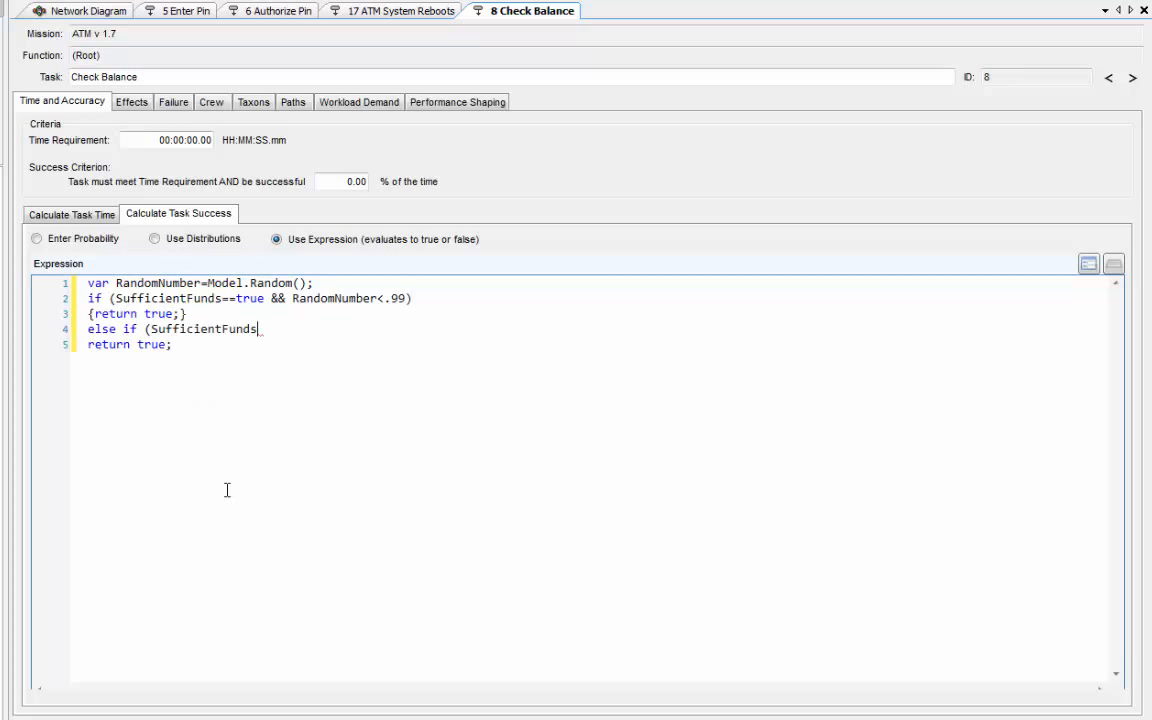
text(==false && RandomM)
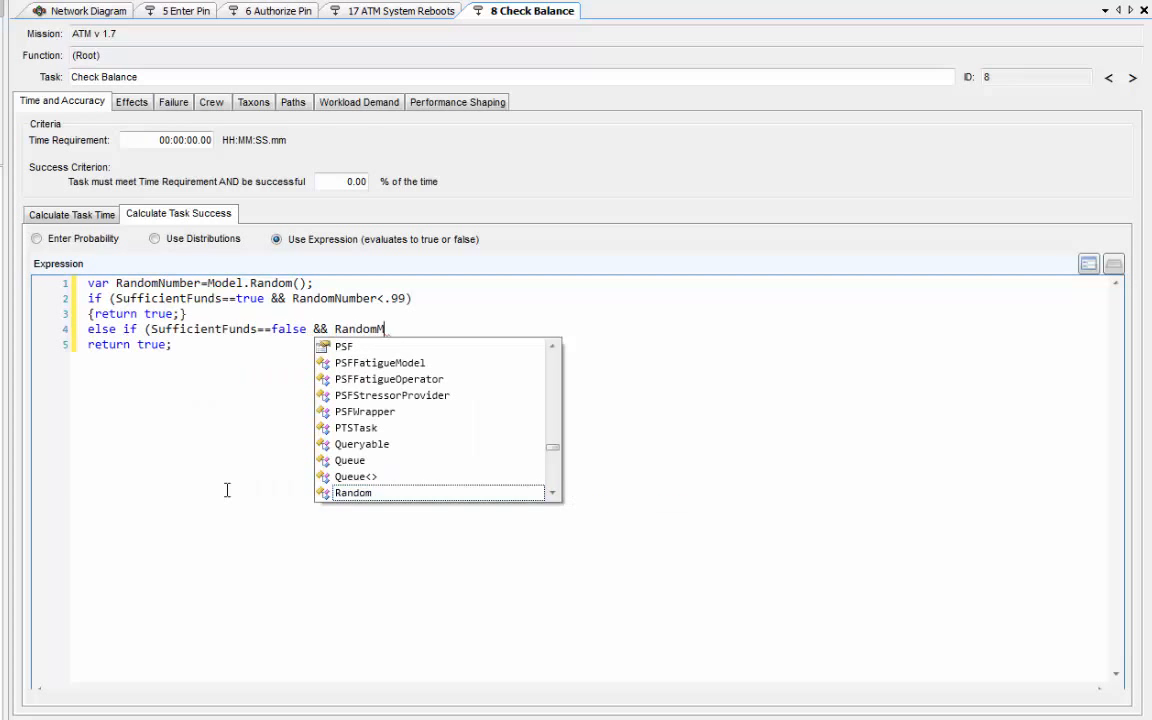
key(BackSpace)
text(Number)
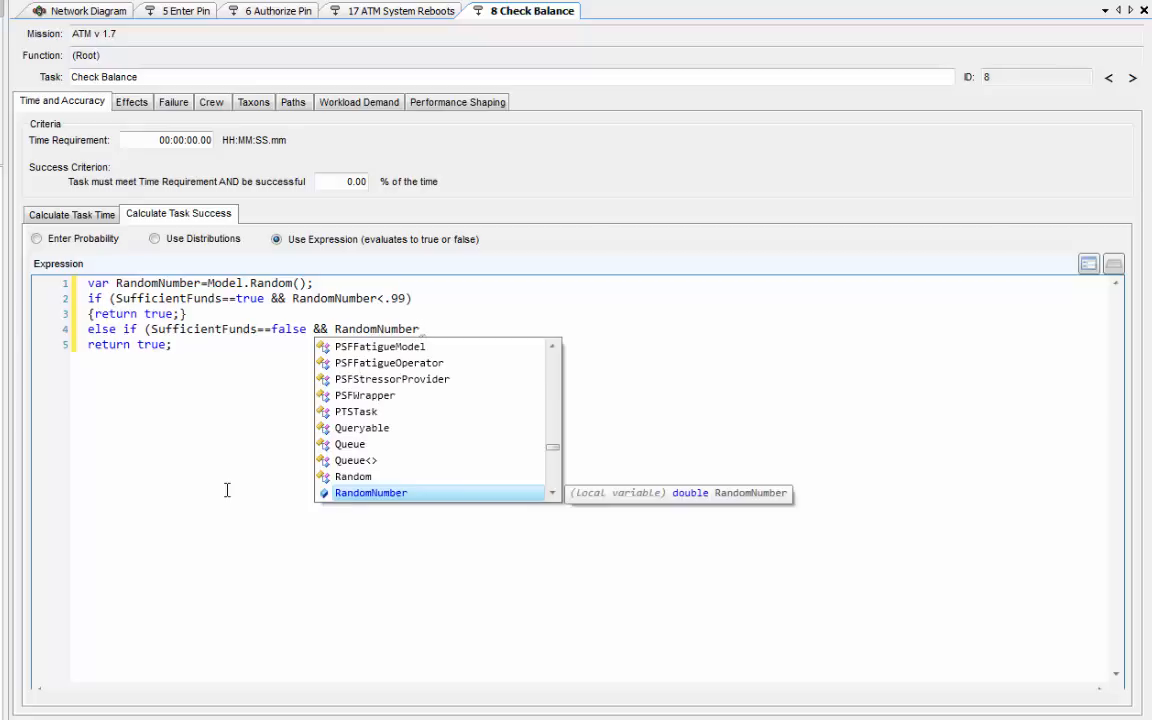
text(<.95))
key(Return)
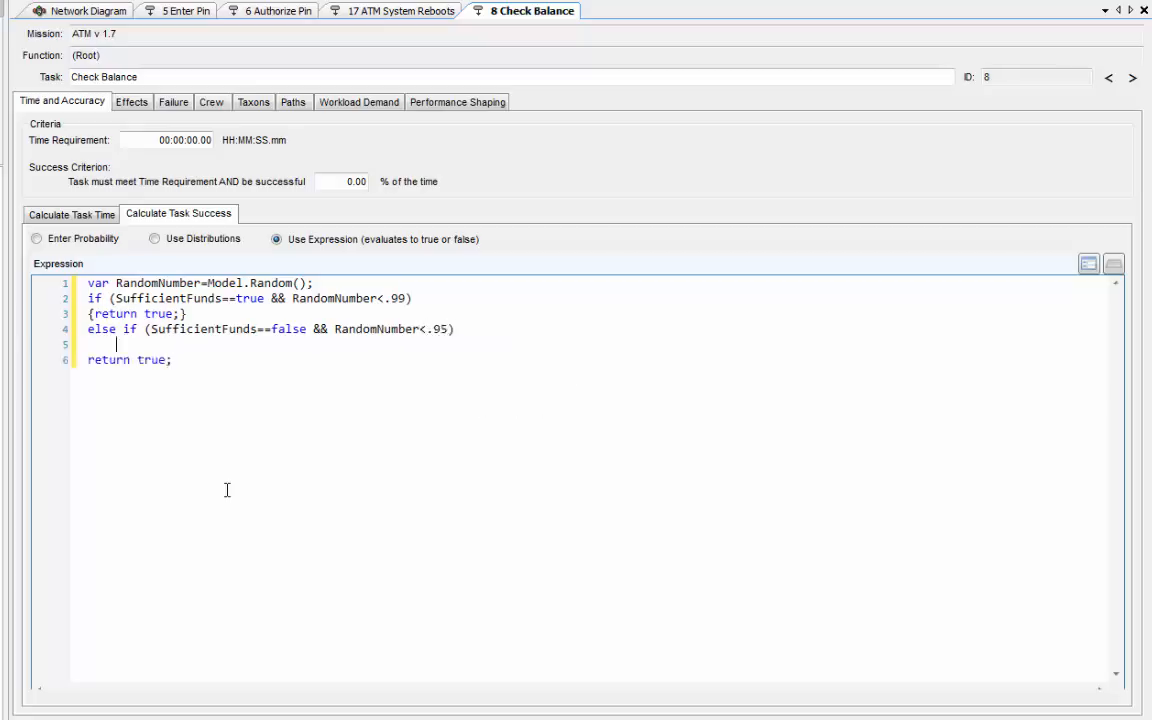
Enclose the existing return true; in braces as the else-if body, and finish the expression with else {return false;}
key(Delete)
key(BackSpace)
key(BackSpace)
key(BackSpace)
key(BackSpace)
text({)
click(203, 347)
text(})
key(Return)
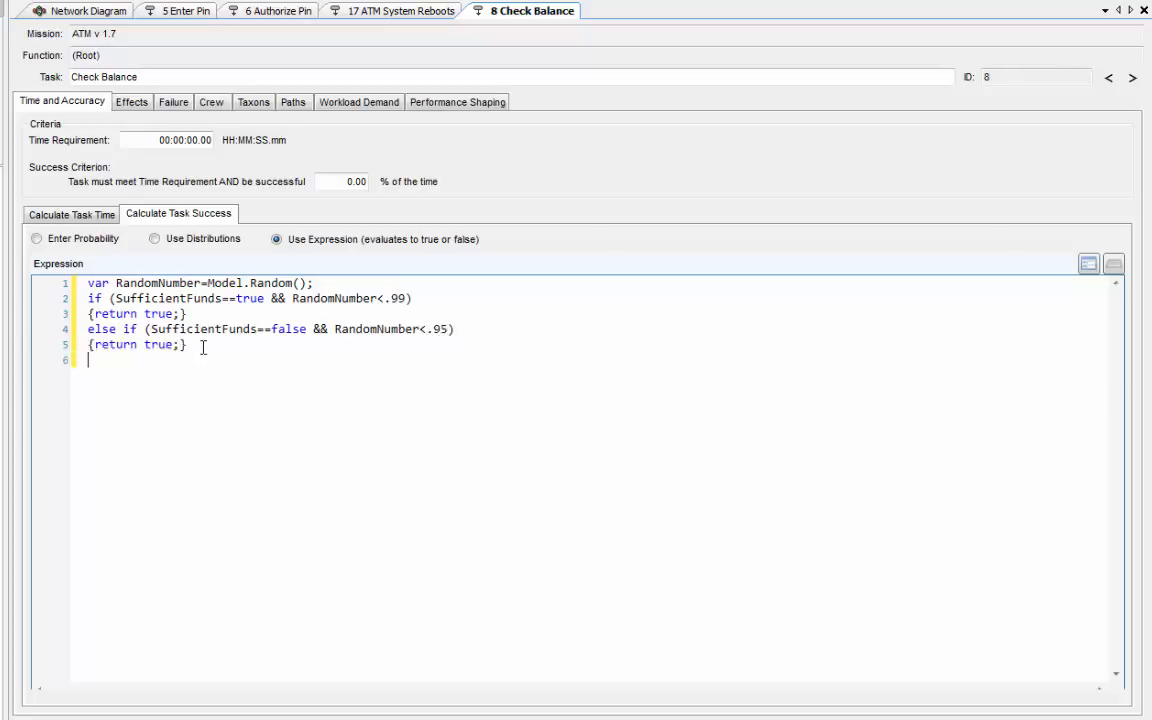
text(else {return false;})
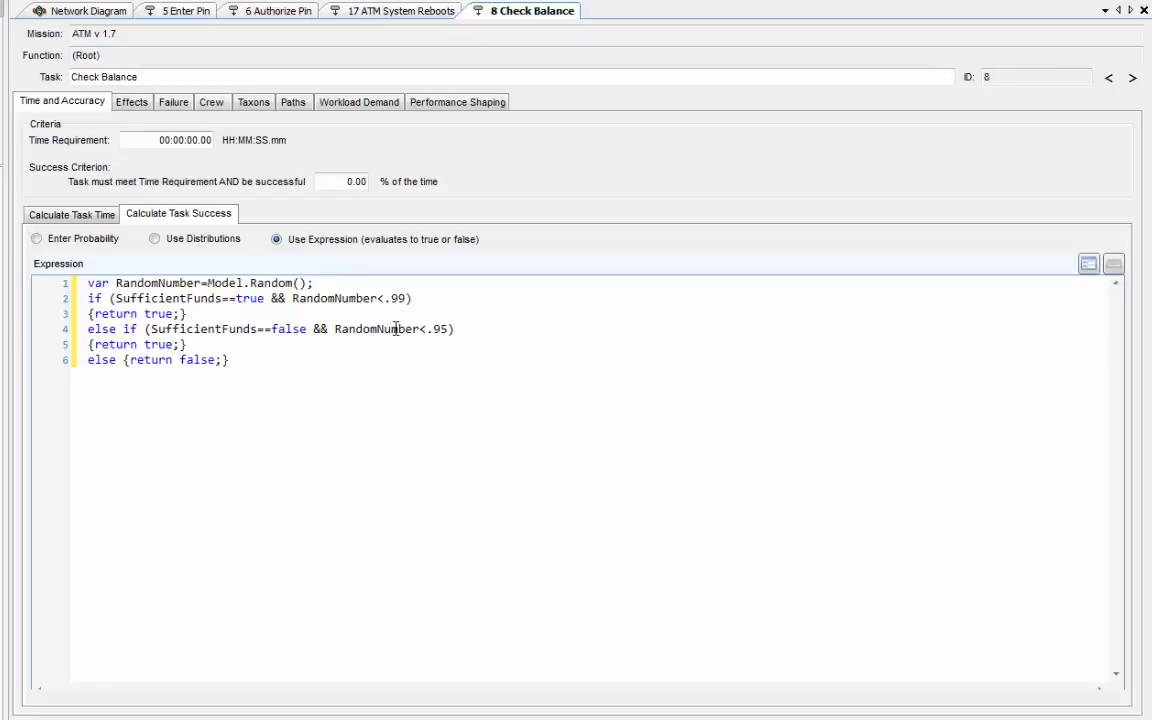
mouse_move(396, 329)
mouse_move(297, 304)
mouse_move(167, 334)
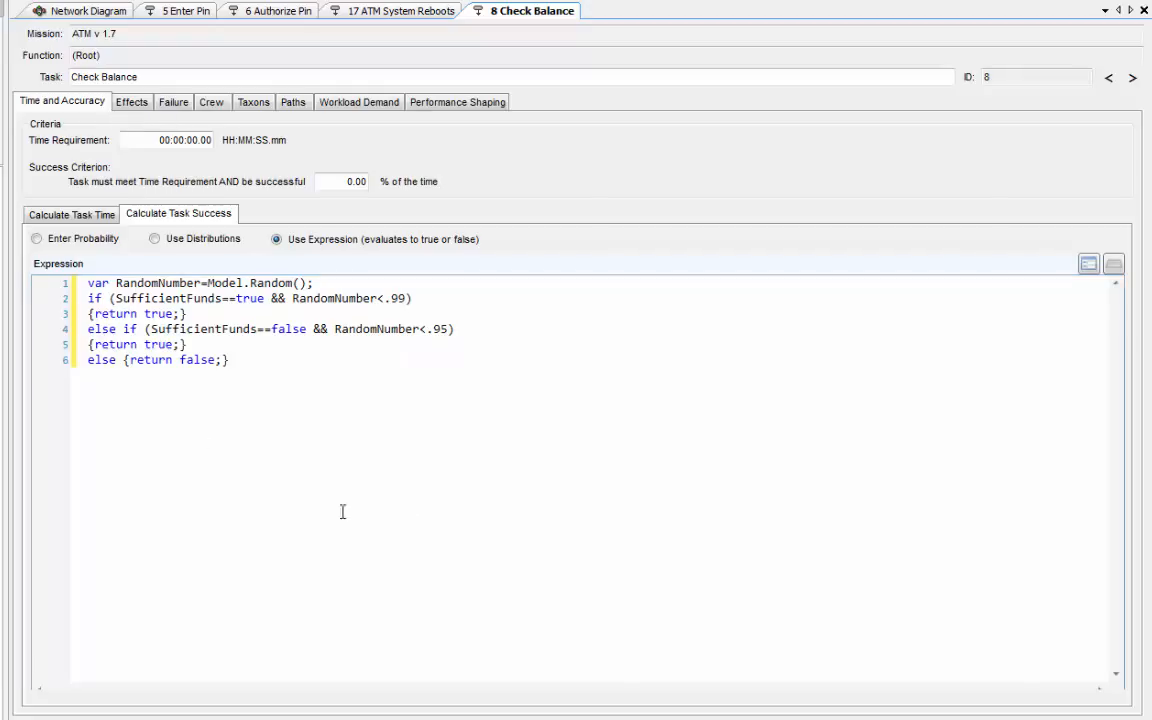
Review Check Balance's release condition, task time, beginning effect, success expression, ending effect and path conditions in the order they execute
click(128, 101)
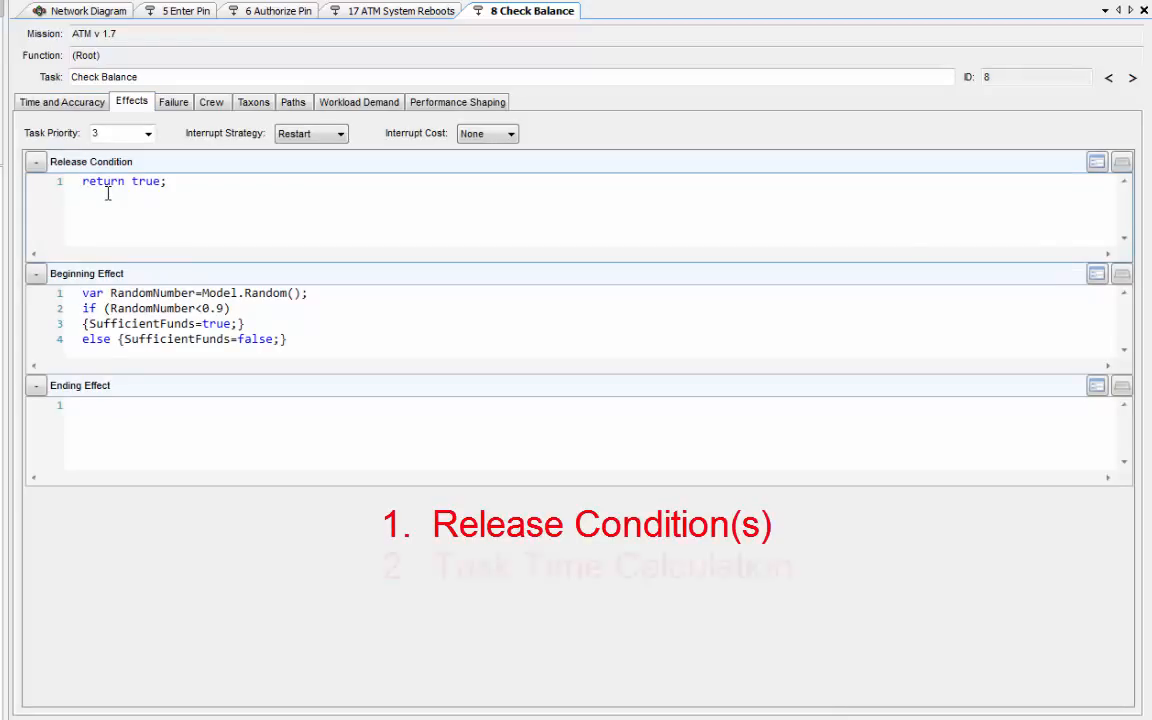
click(61, 103)
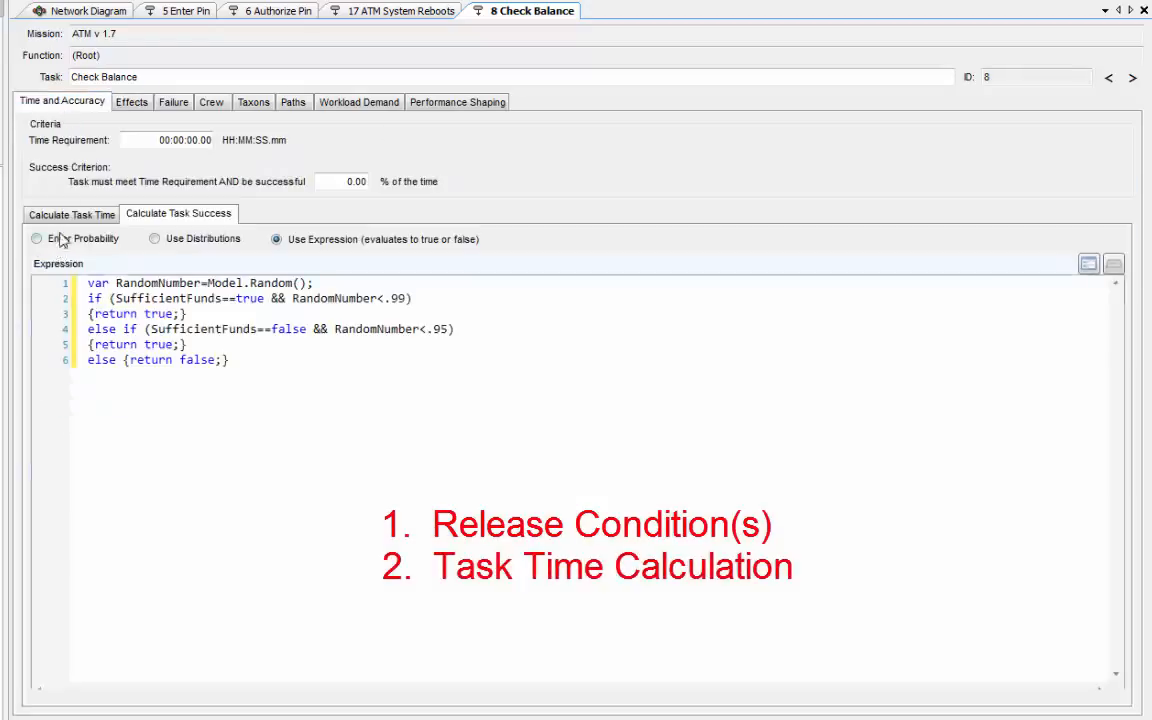
click(57, 215)
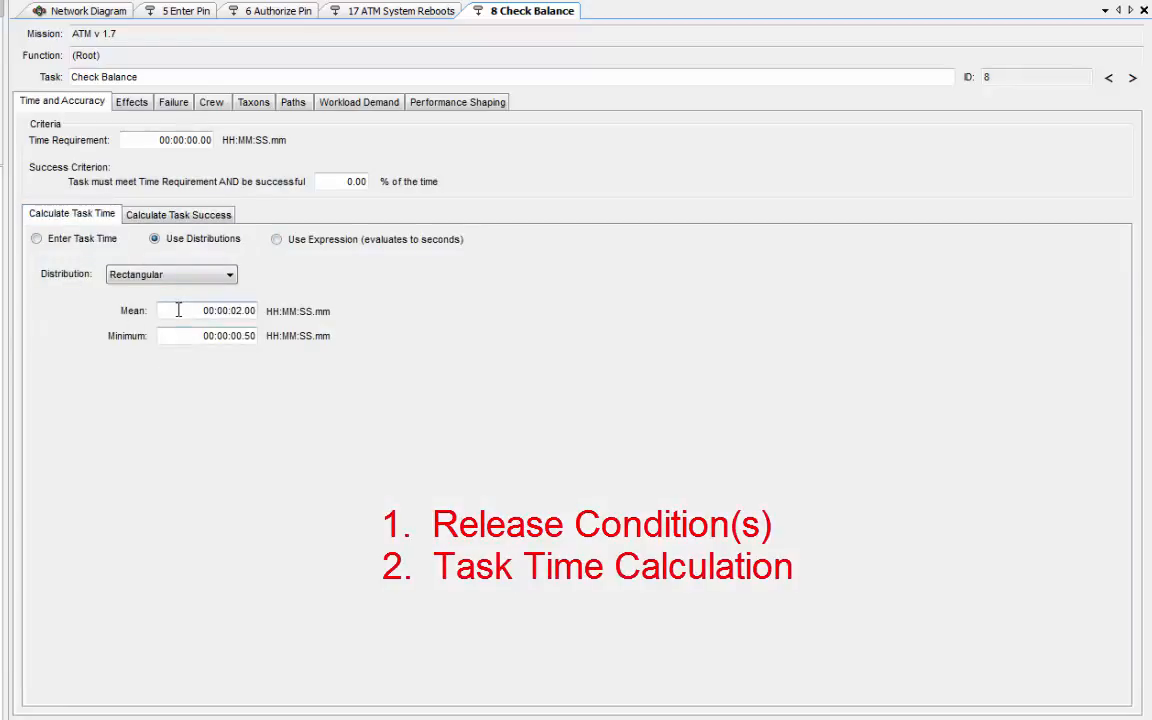
click(131, 102)
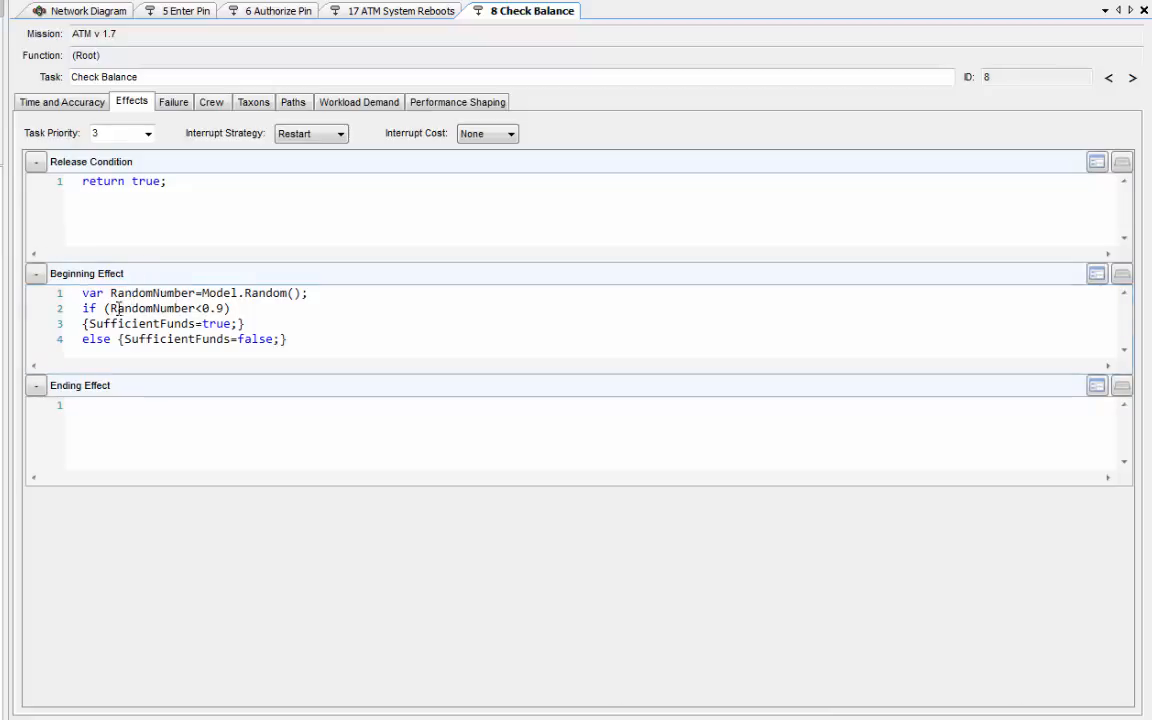
click(85, 102)
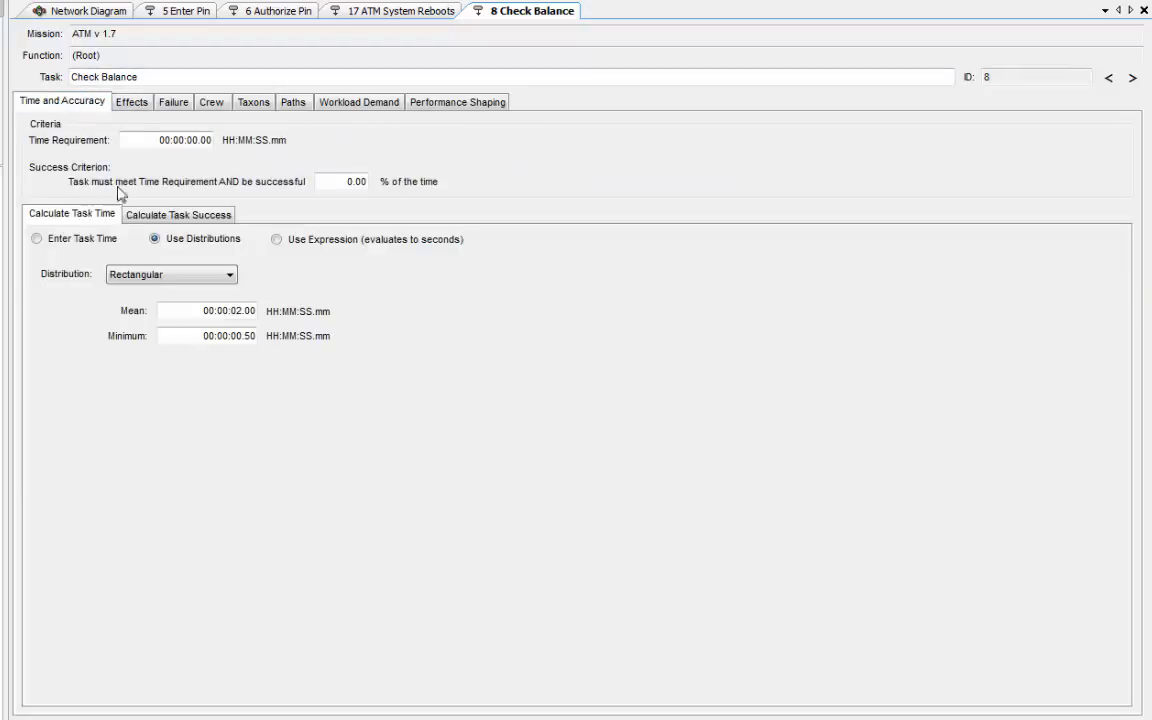
click(118, 102)
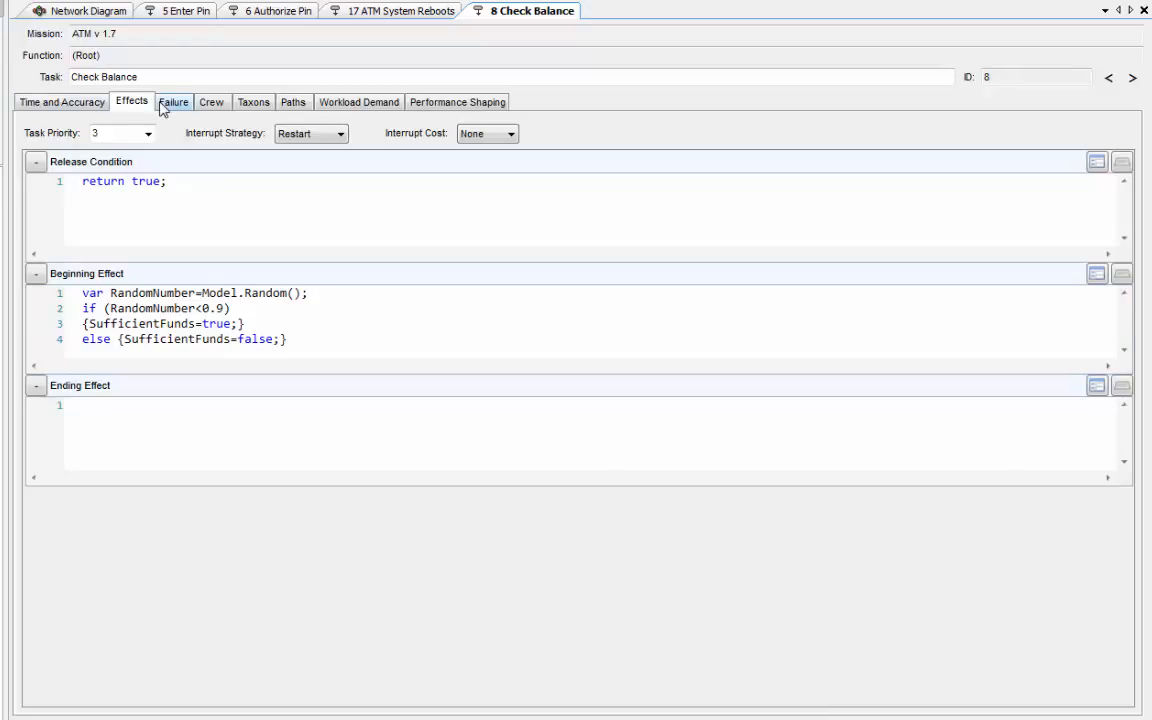
click(98, 102)
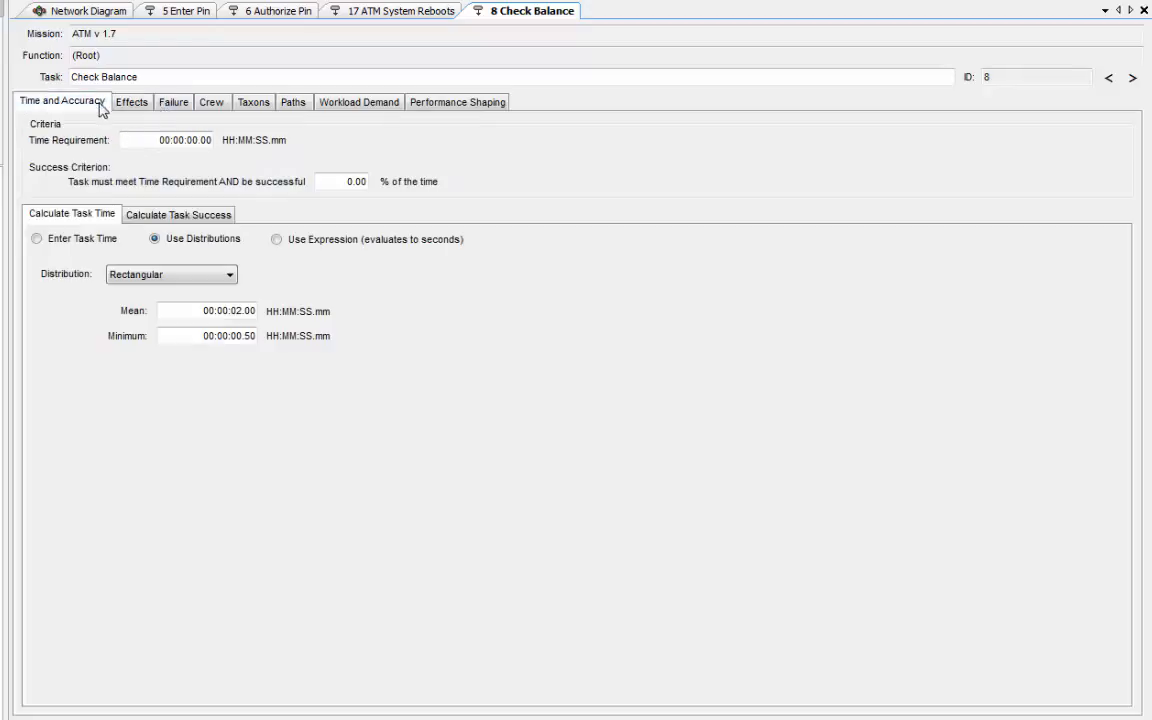
click(162, 216)
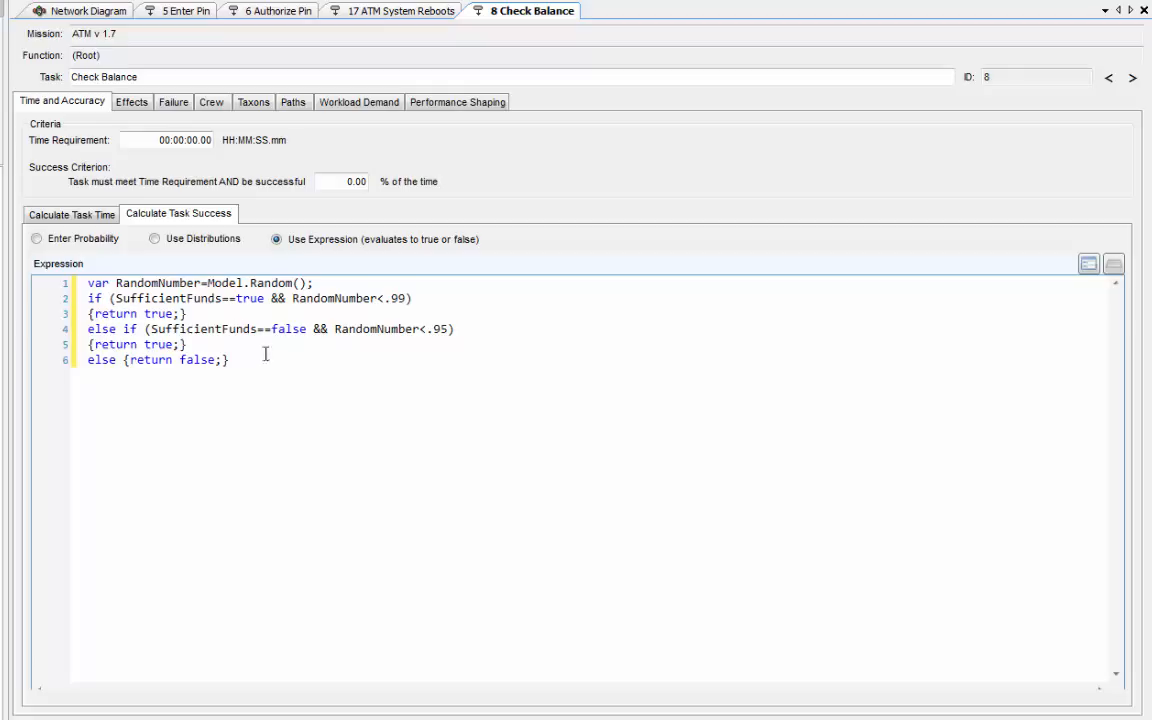
click(132, 103)
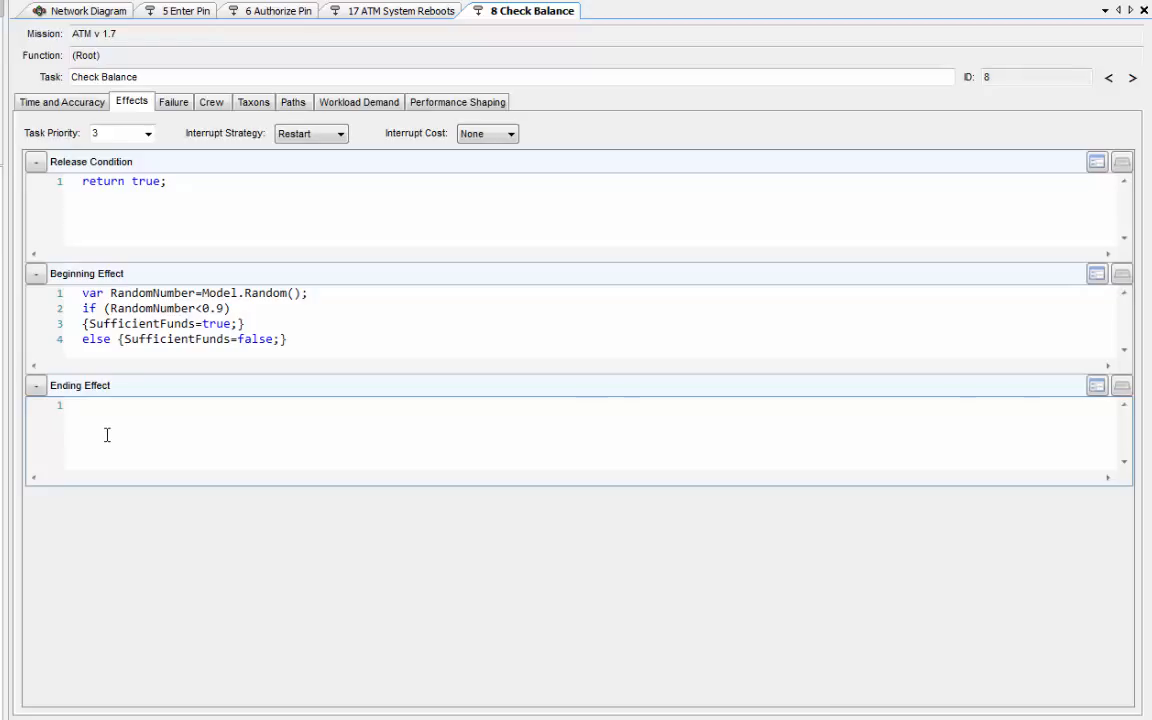
click(290, 101)
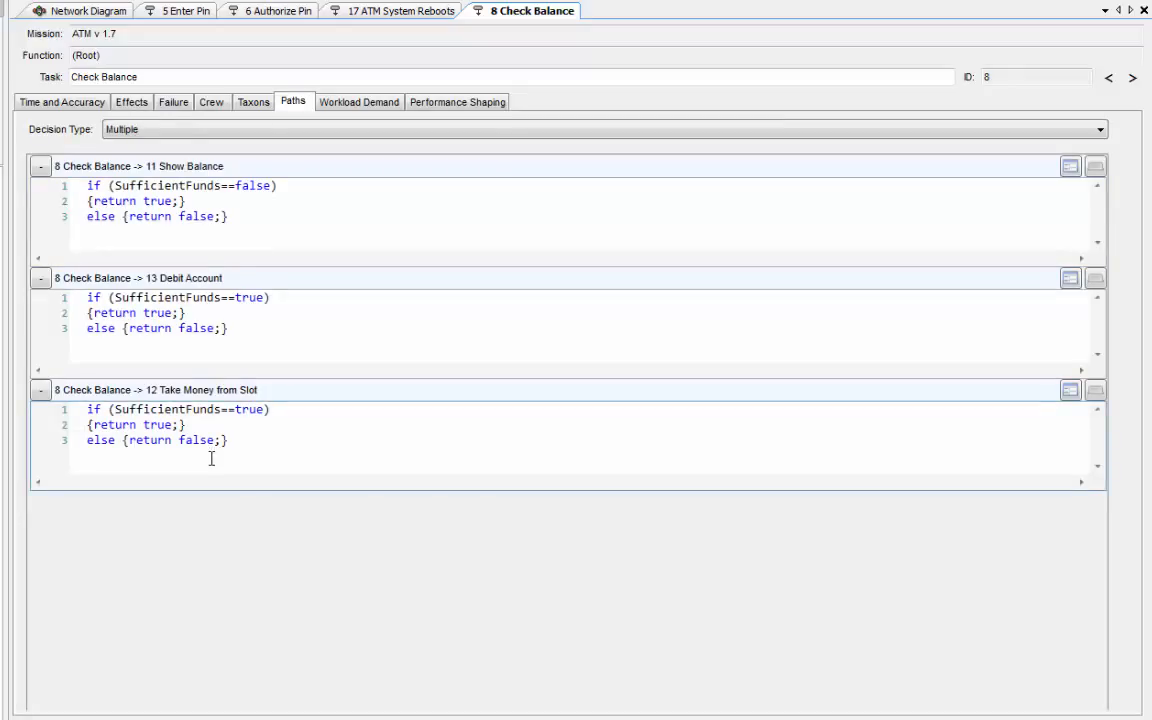
click(85, 100)
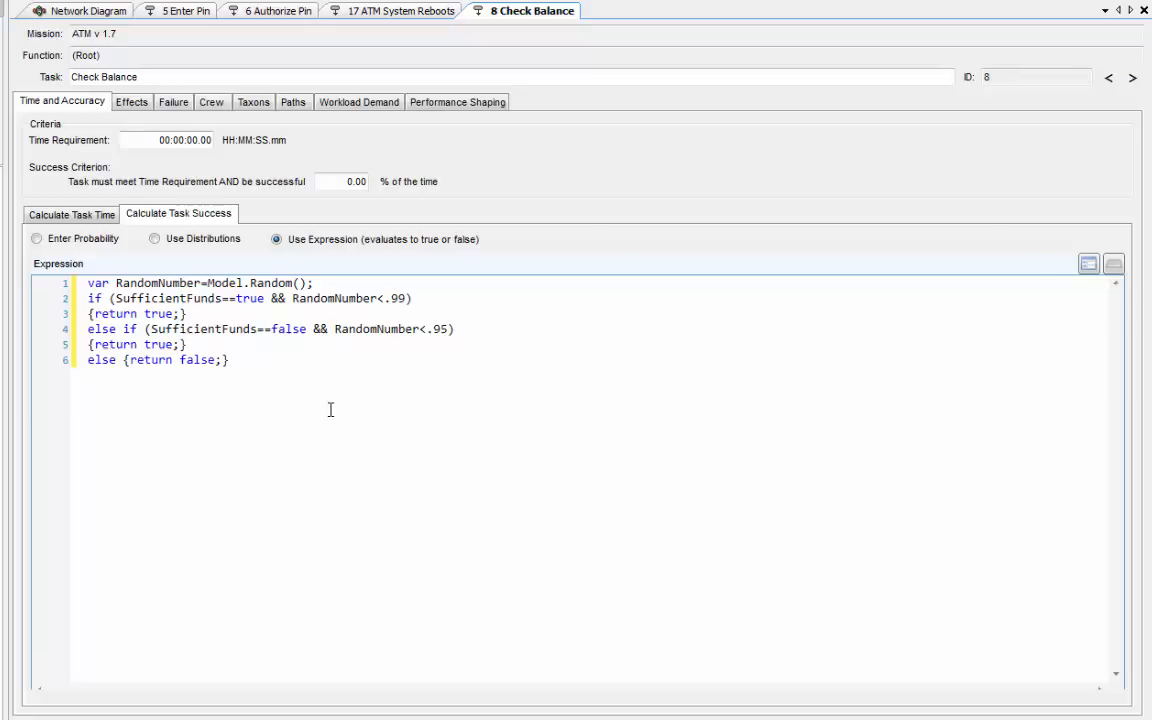
Set Check Balance's failure probability for degraded task performance to 100% and look through the tasks that can be degraded
click(174, 104)
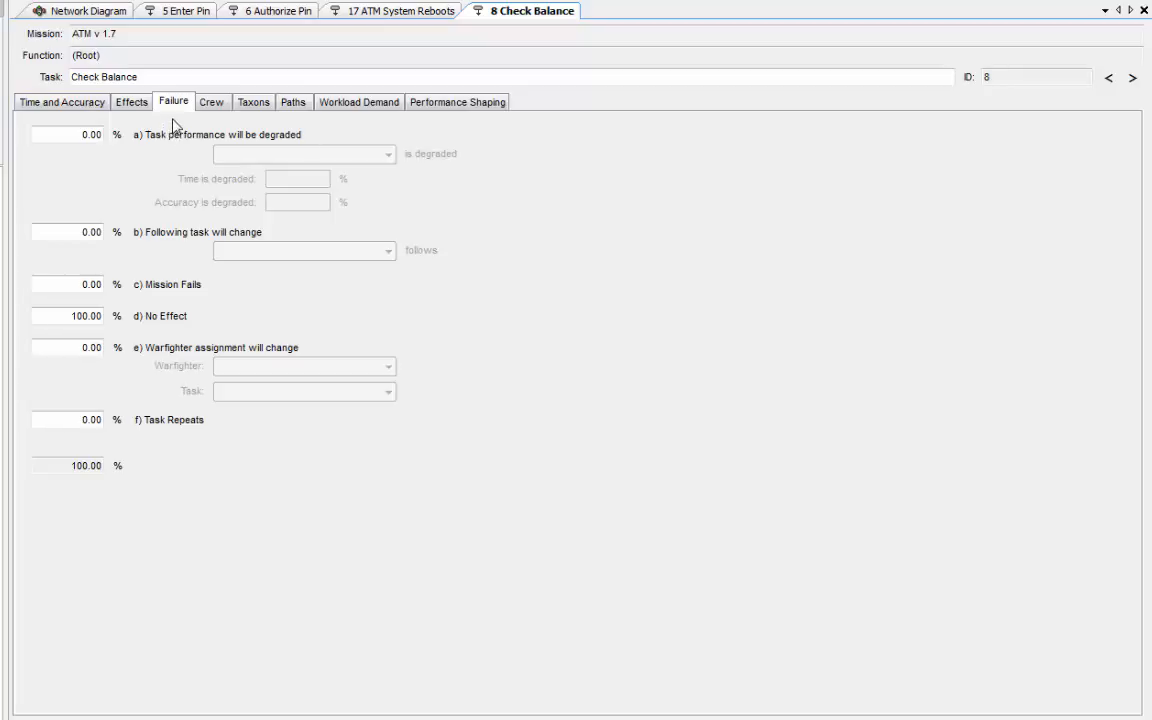
drag(59, 315, 102, 314)
click(97, 128)
text(10)
click(78, 232)
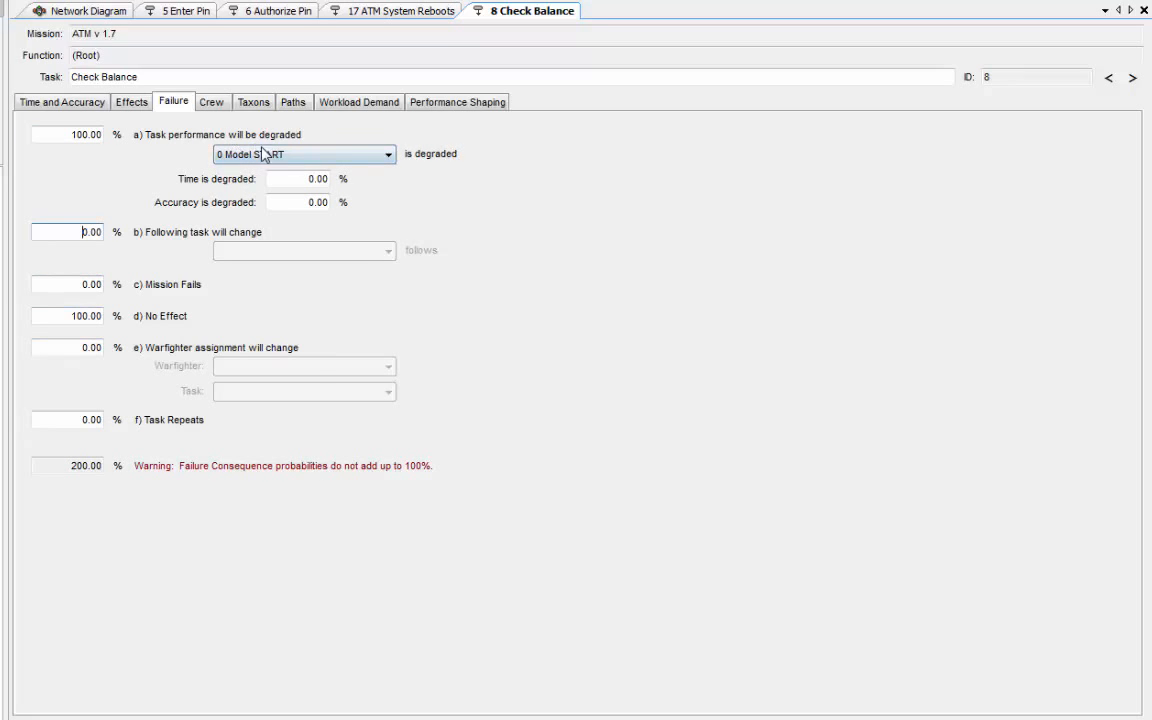
click(321, 158)
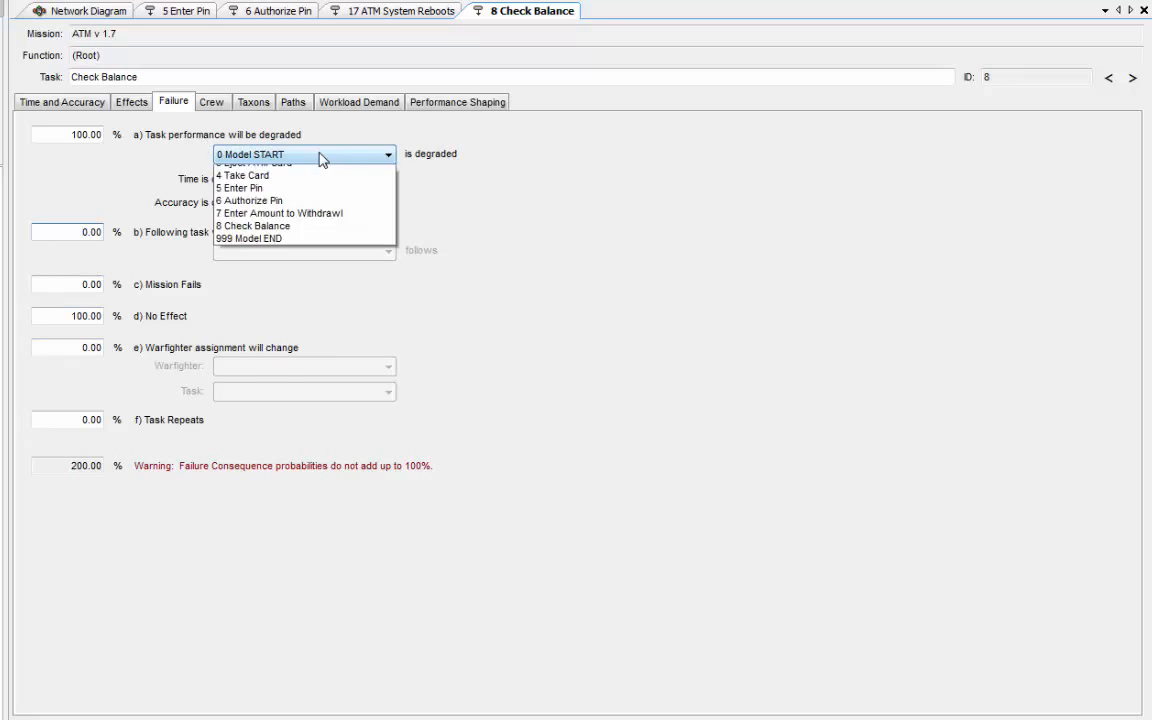
click(477, 233)
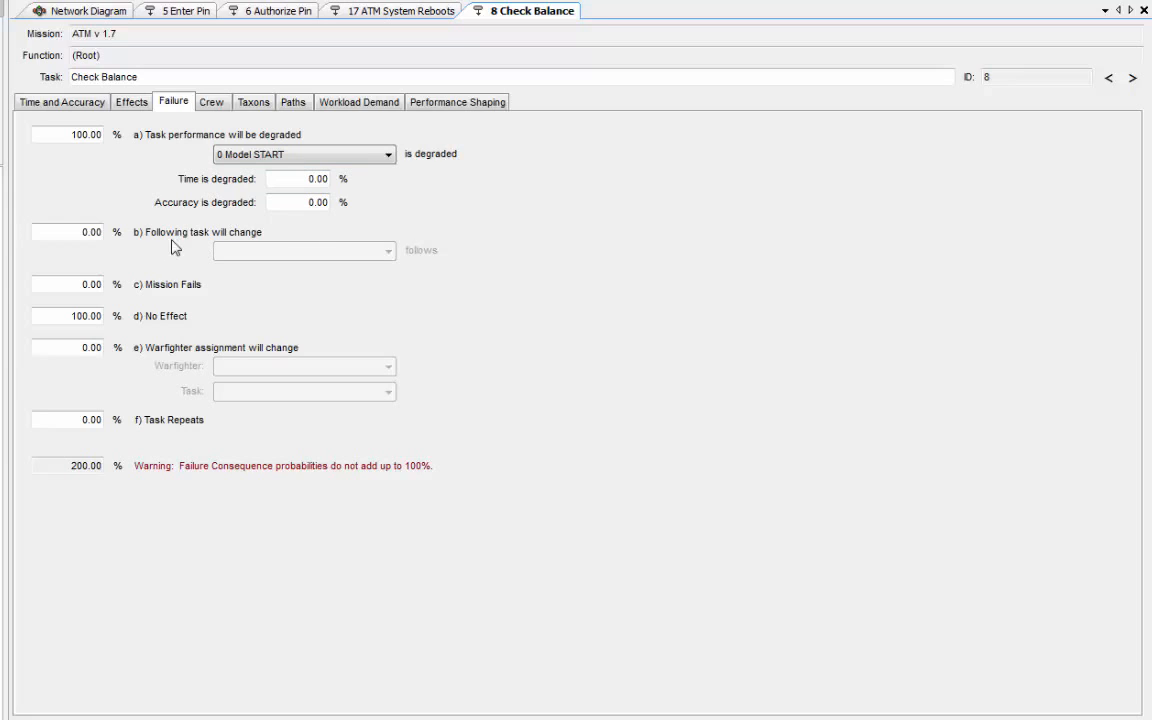
Set Check Balance's failure probabilities for degraded task performance and for No Effect to 0%
click(89, 232)
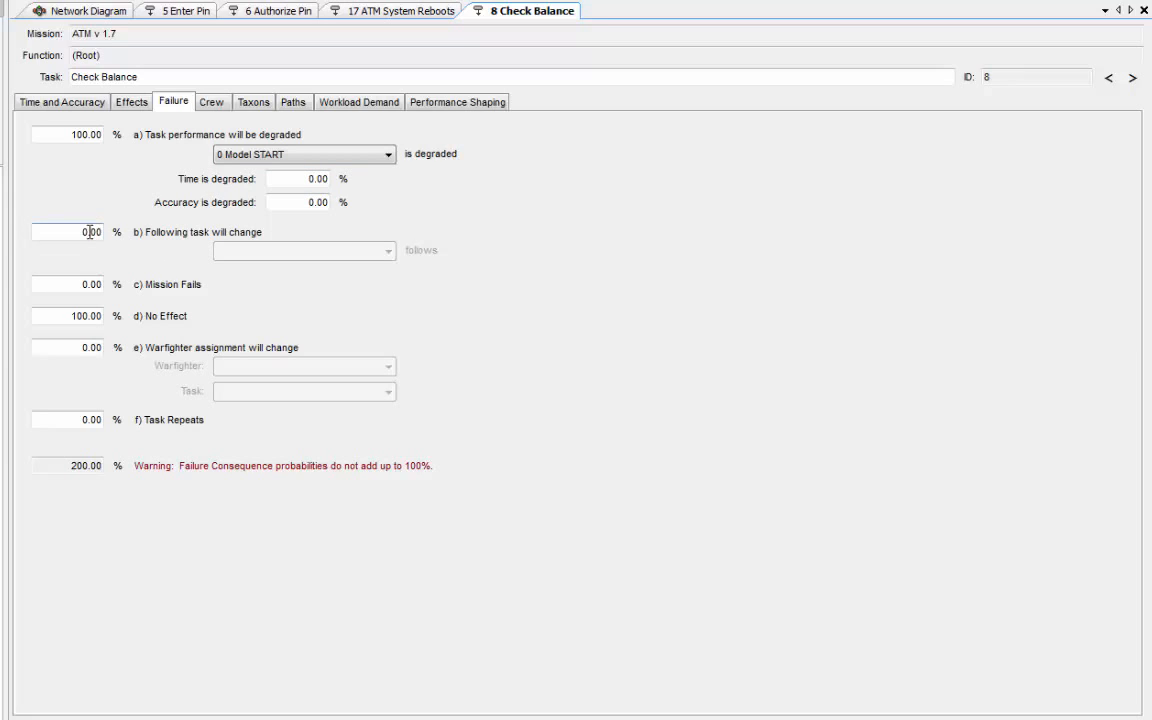
double_click(72, 134)
text(0)
double_click(72, 316)
text(0)
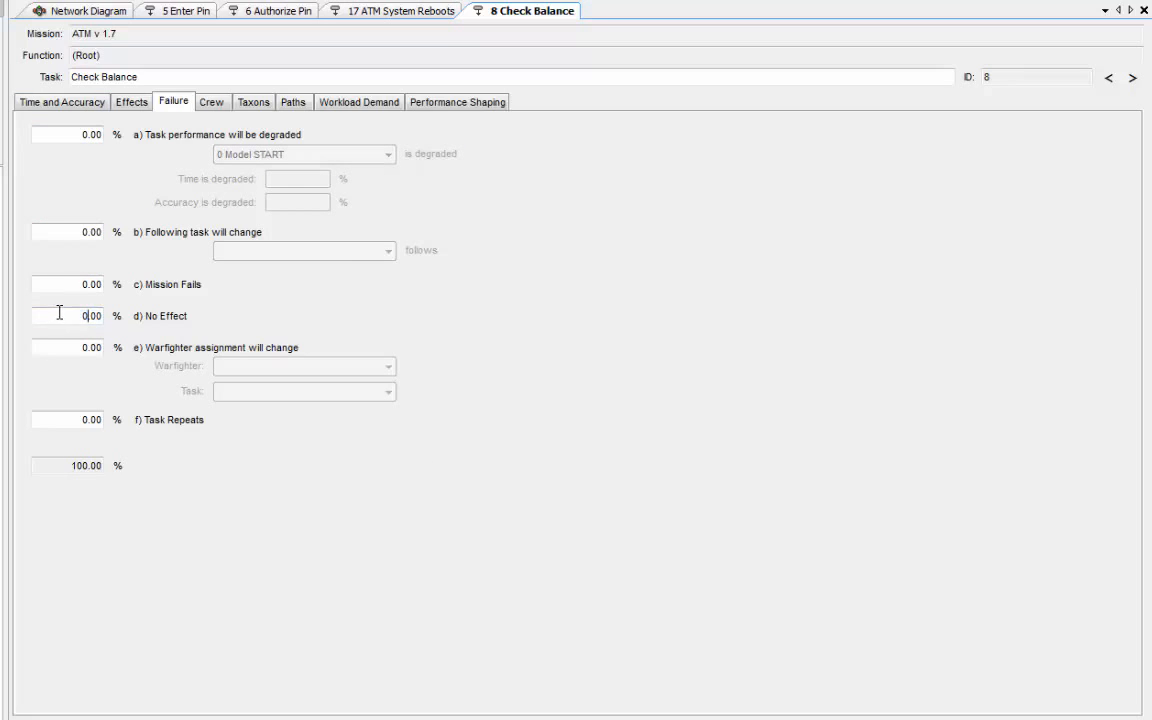
Set Check Balance's failure probability for a changed following task to 100% and look through the tasks that can follow
click(85, 232)
text(100)
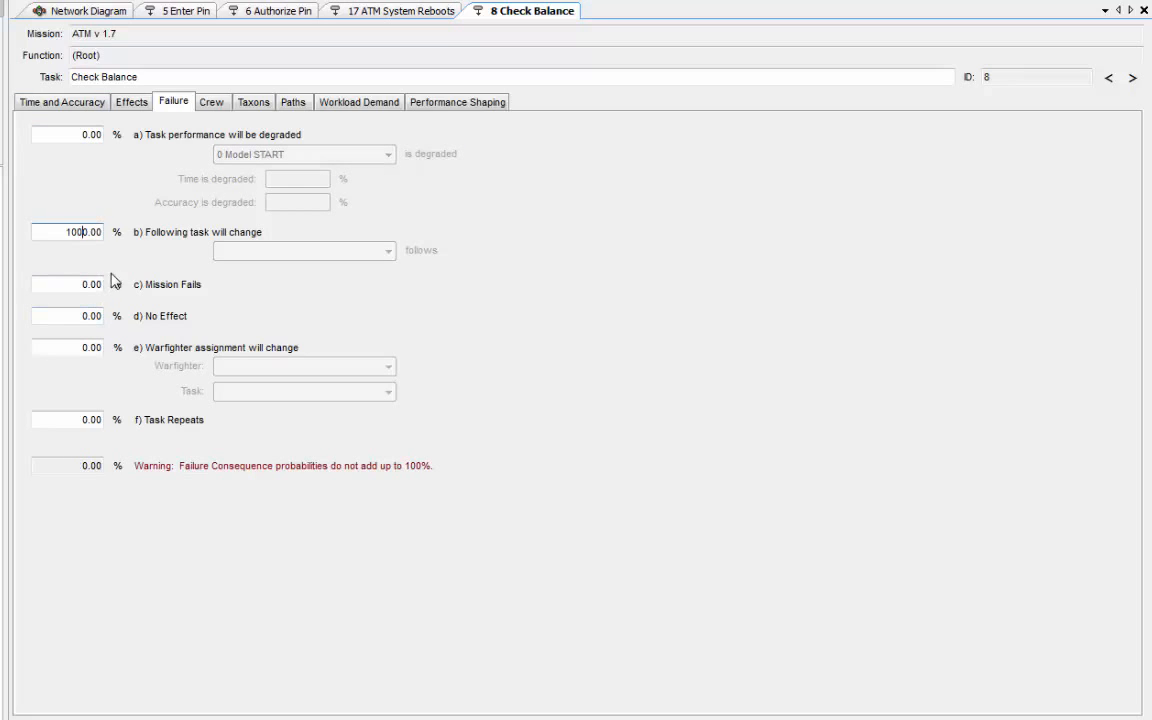
key(Delete)
key(Tab)
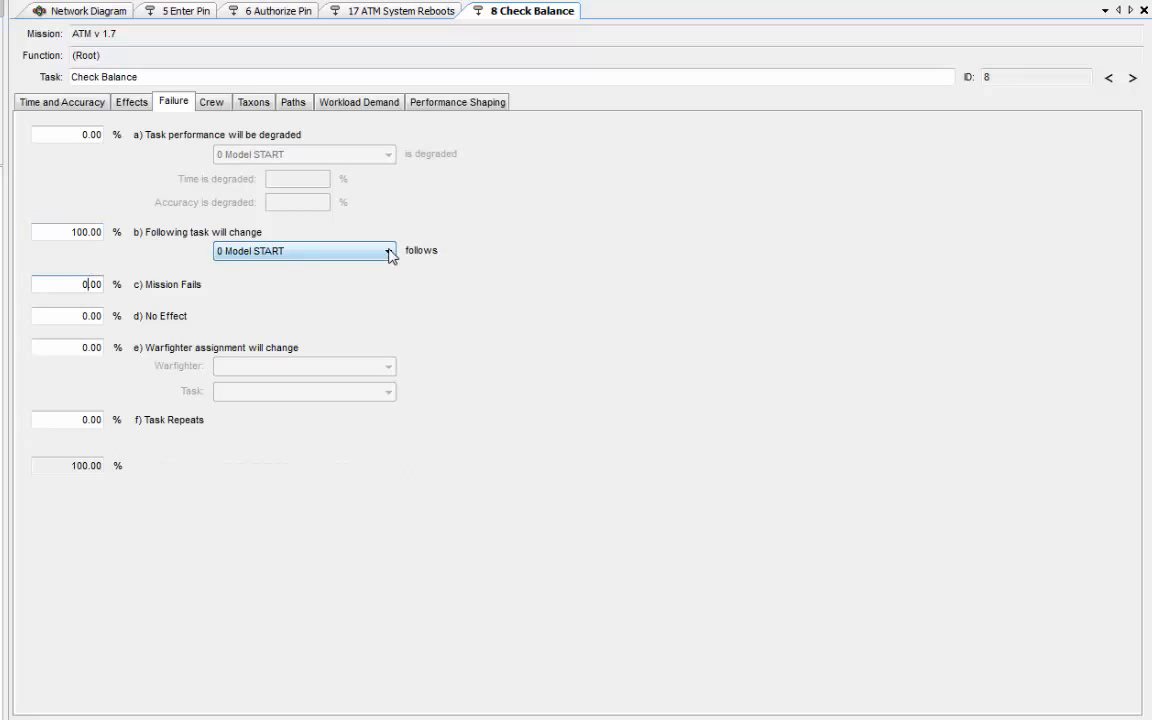
click(390, 253)
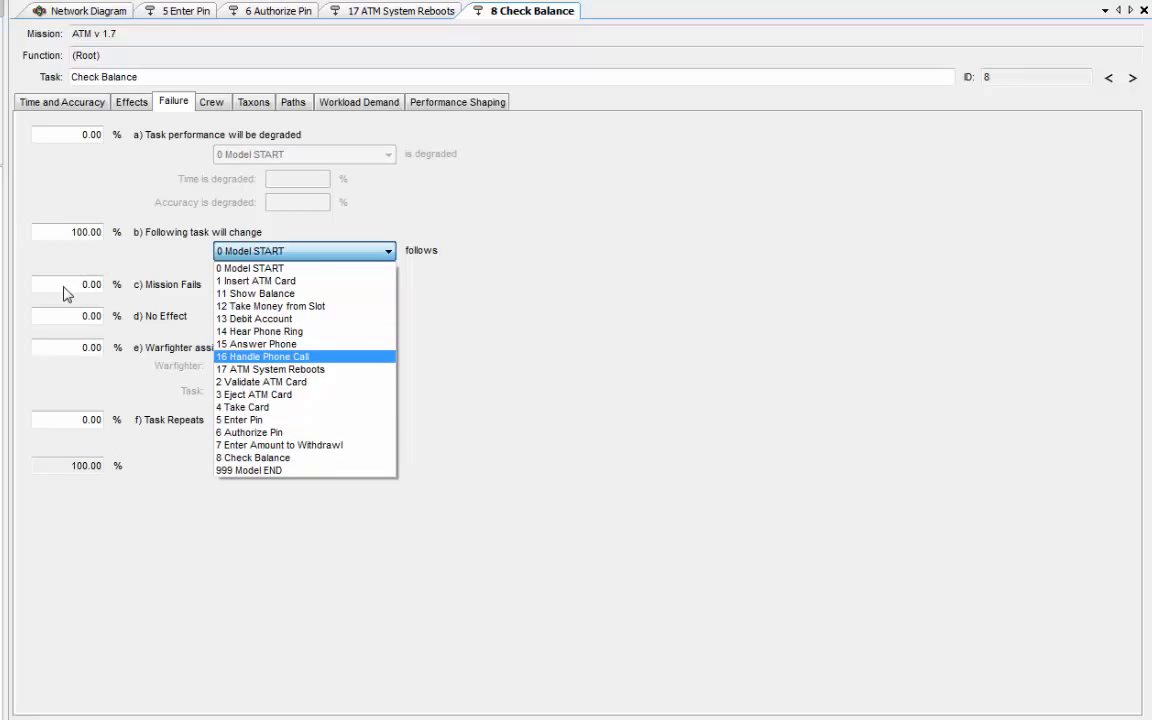
Reset Check Balance's failure probability for a changed following task to 0%
click(38, 231)
drag(38, 231, 88, 232)
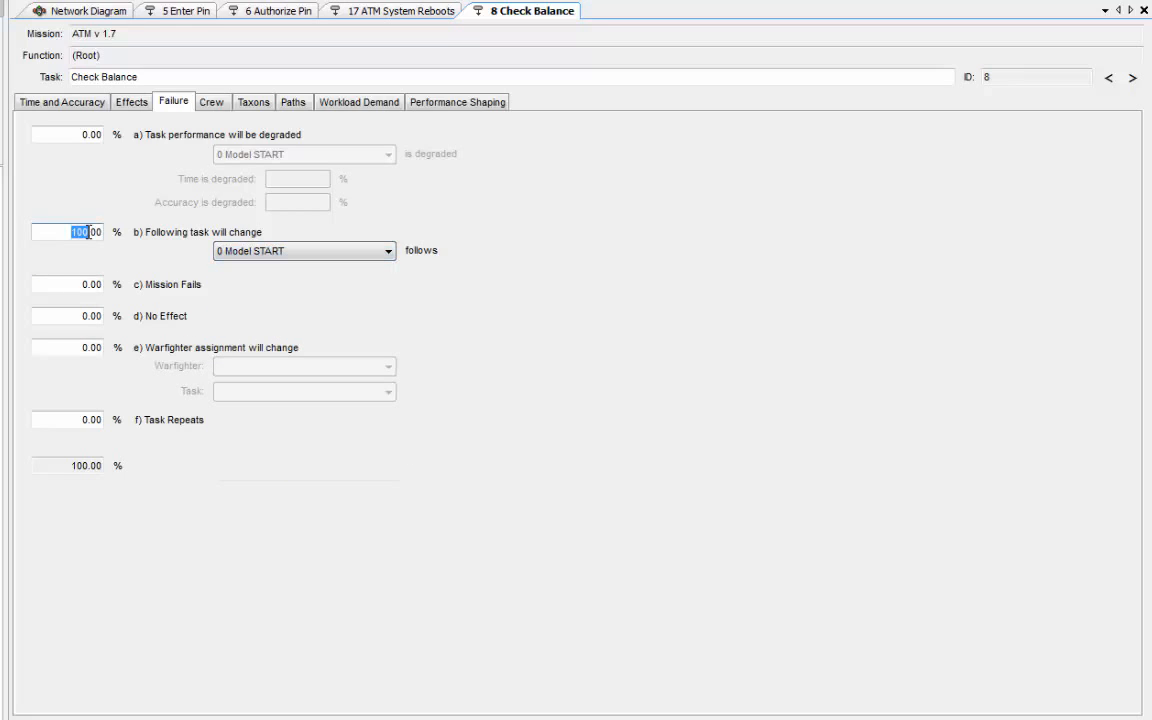
text(0)
click(74, 284)
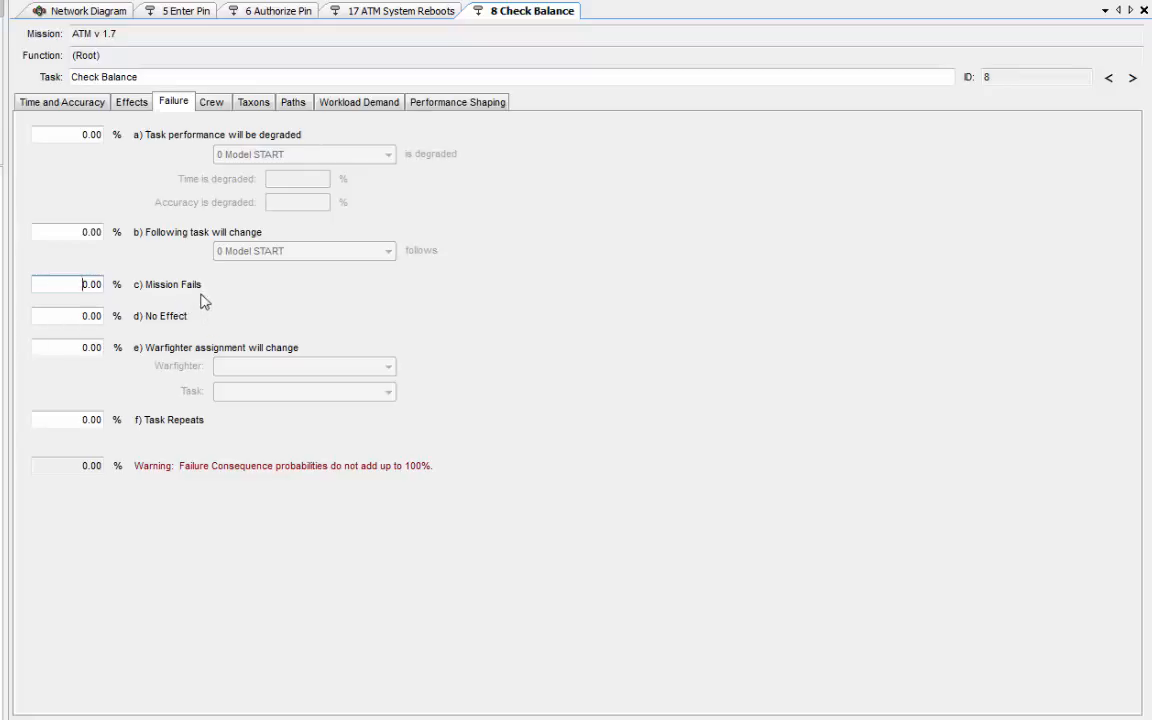
Set the failure probability for a changed warfighter assignment to 100%, with System as the warfighter, and look through the assignable tasks
click(82, 347)
text(10)
click(68, 289)
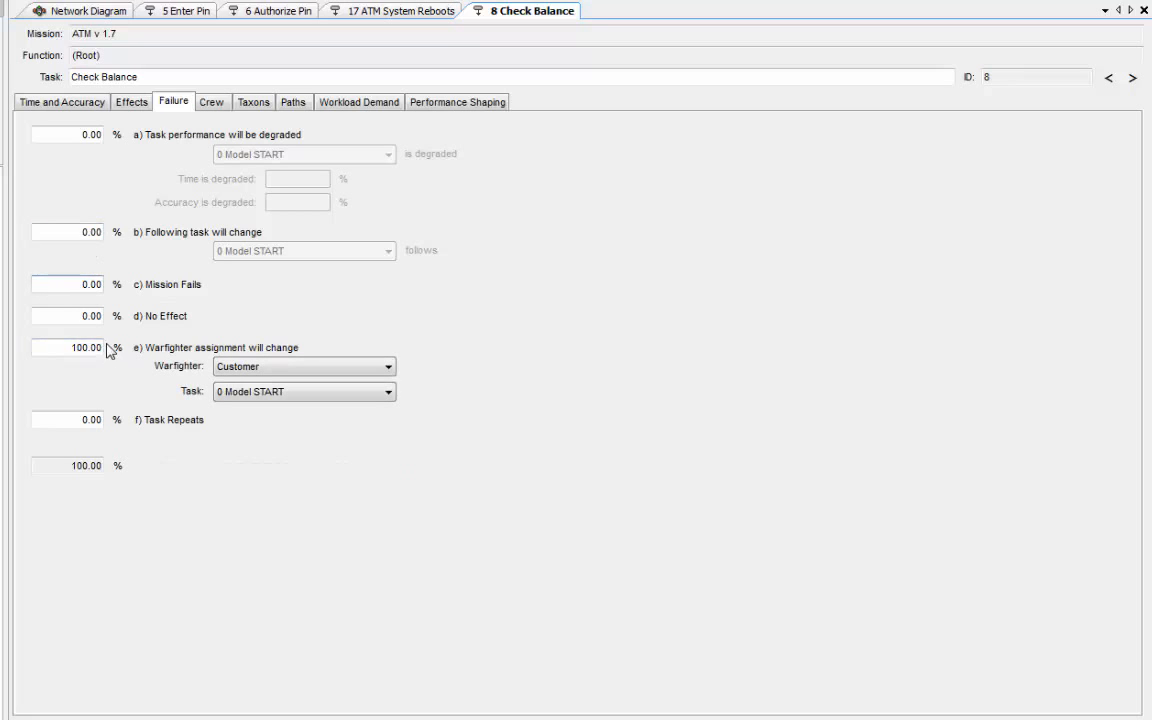
click(386, 369)
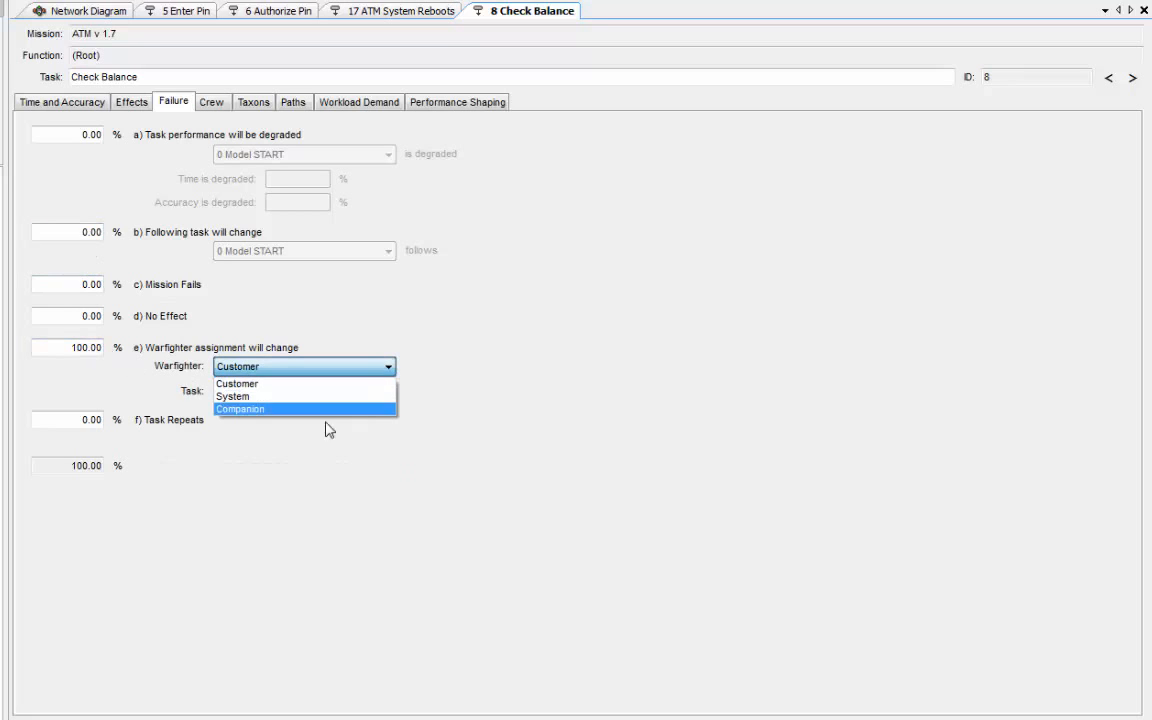
click(236, 396)
click(232, 392)
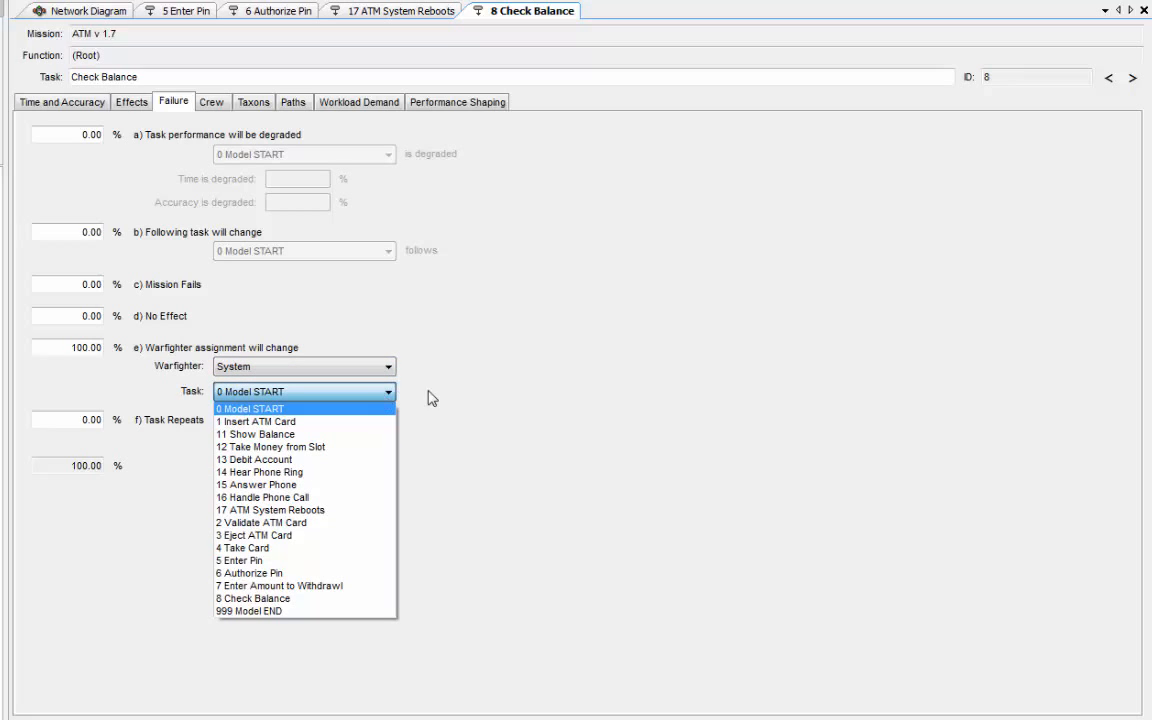
click(389, 392)
Switch the warfighter back to Customer and set the probability of a changed warfighter assignment to 0%
click(389, 372)
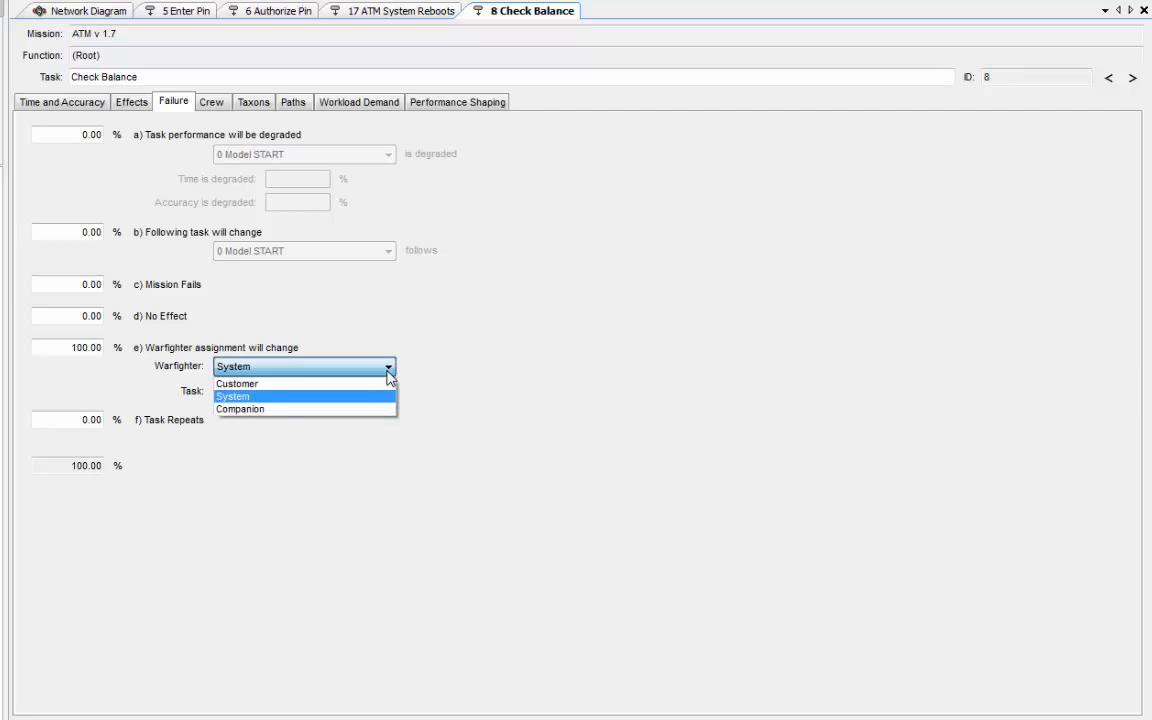
click(384, 381)
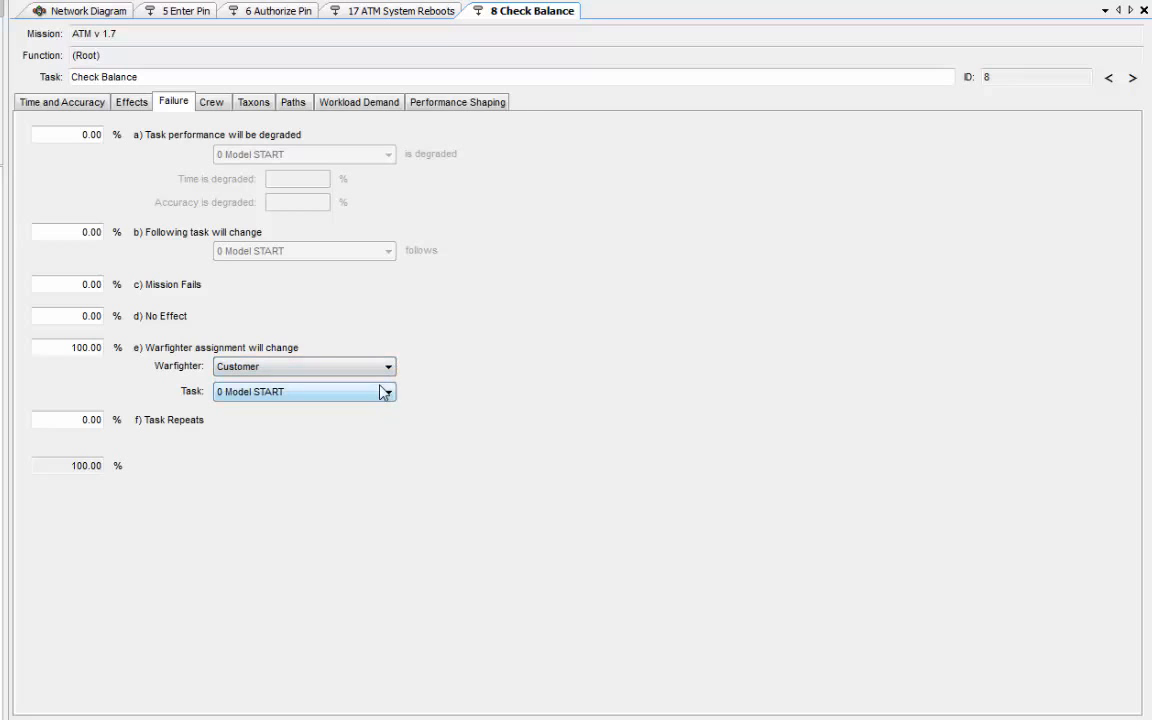
double_click(76, 348)
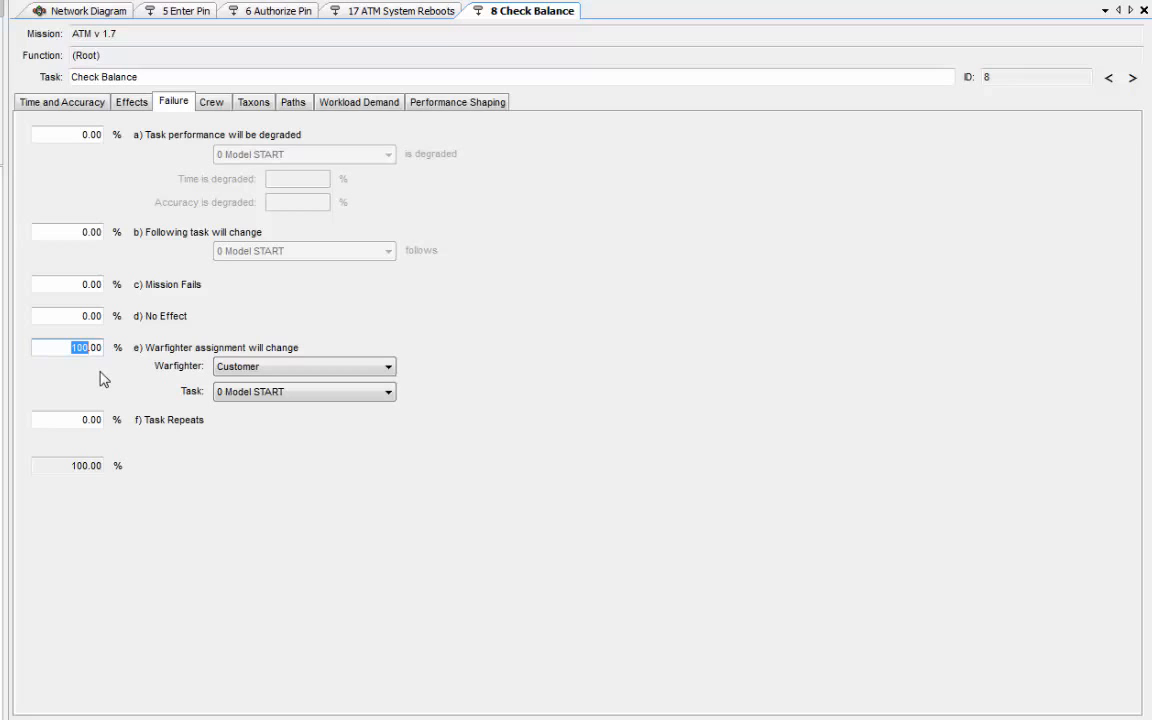
text(0)
click(40, 419)
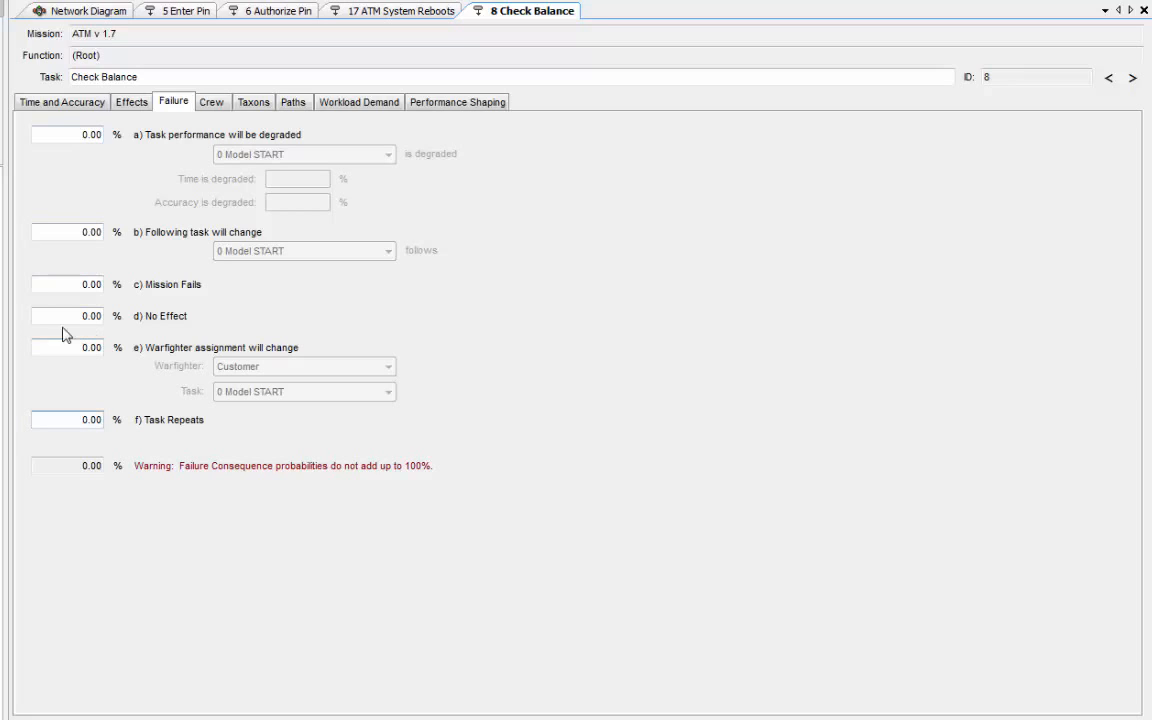
Set Check Balance's failure probability for a changed following task to 100%
click(68, 232)
text(10)
key(Tab)
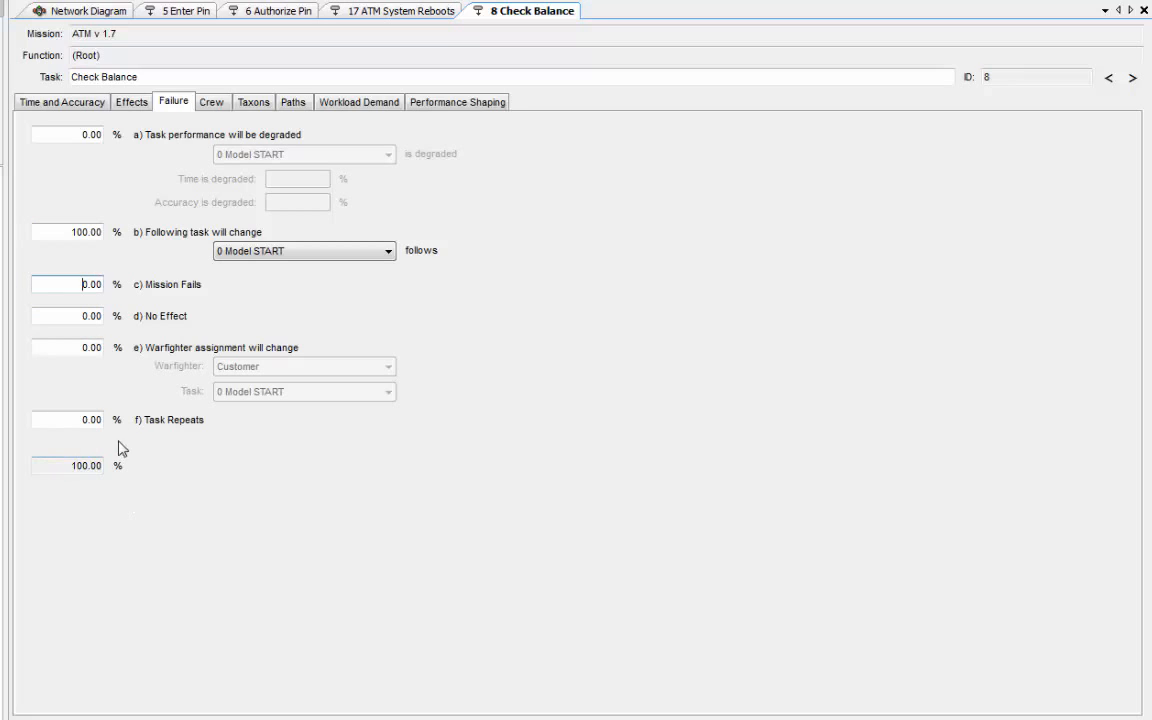
Try a Mission Fails probability of 10% for Check Balance, then restore it to 0%
click(75, 317)
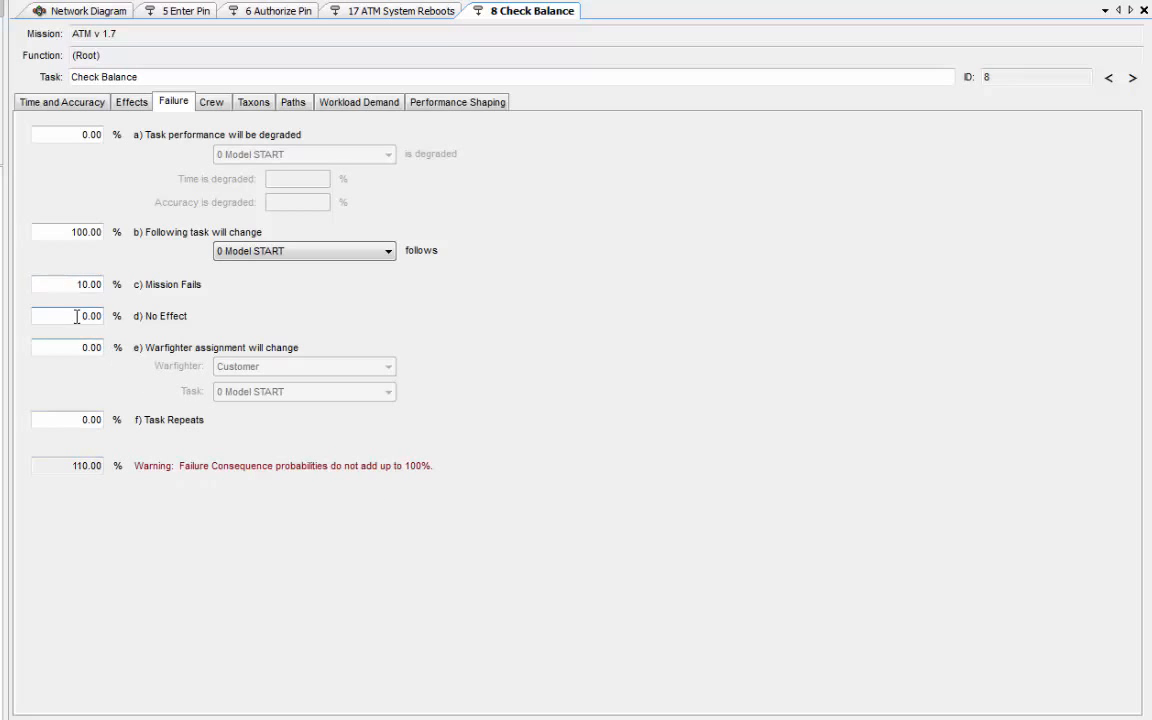
drag(78, 286, 85, 286)
key(BackSpace)
click(75, 313)
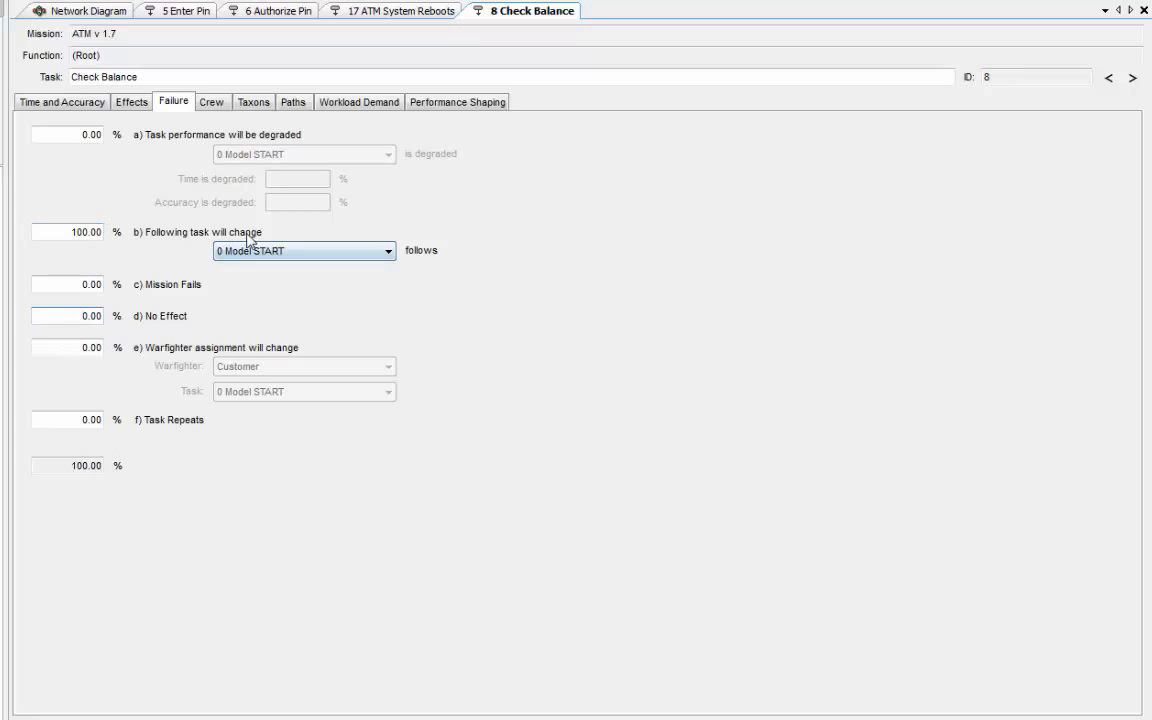
Choose 17 ATM System Reboots as the task that follows when Check Balance fails
click(352, 252)
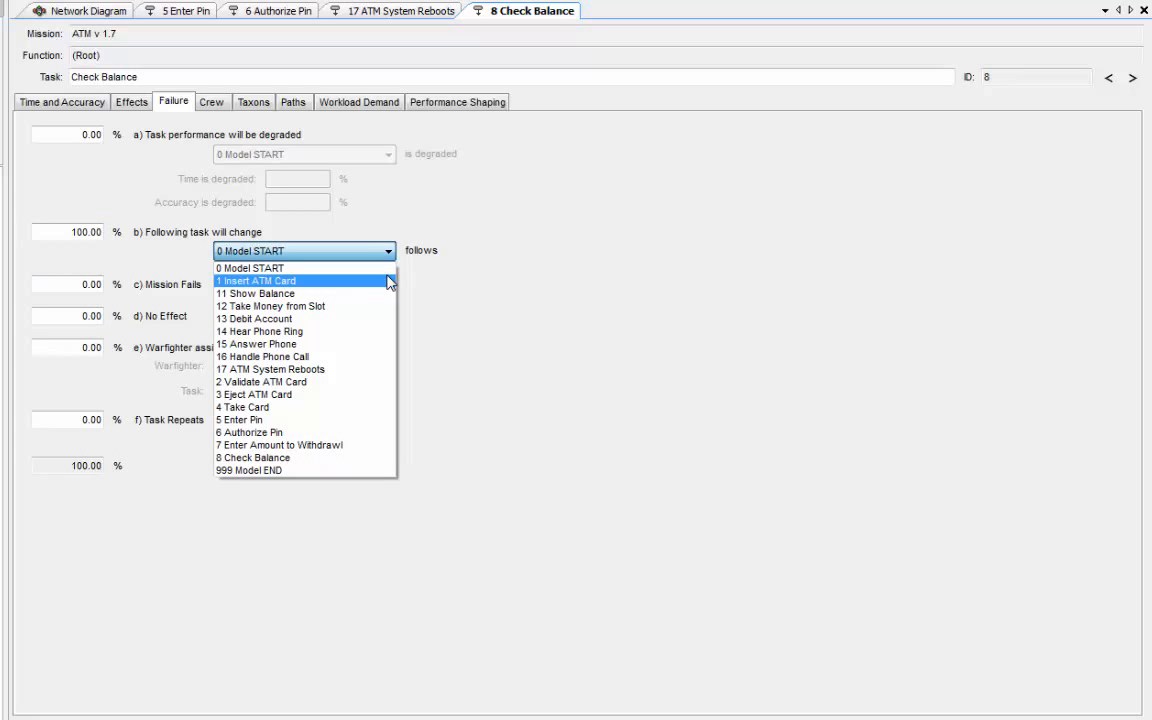
click(329, 372)
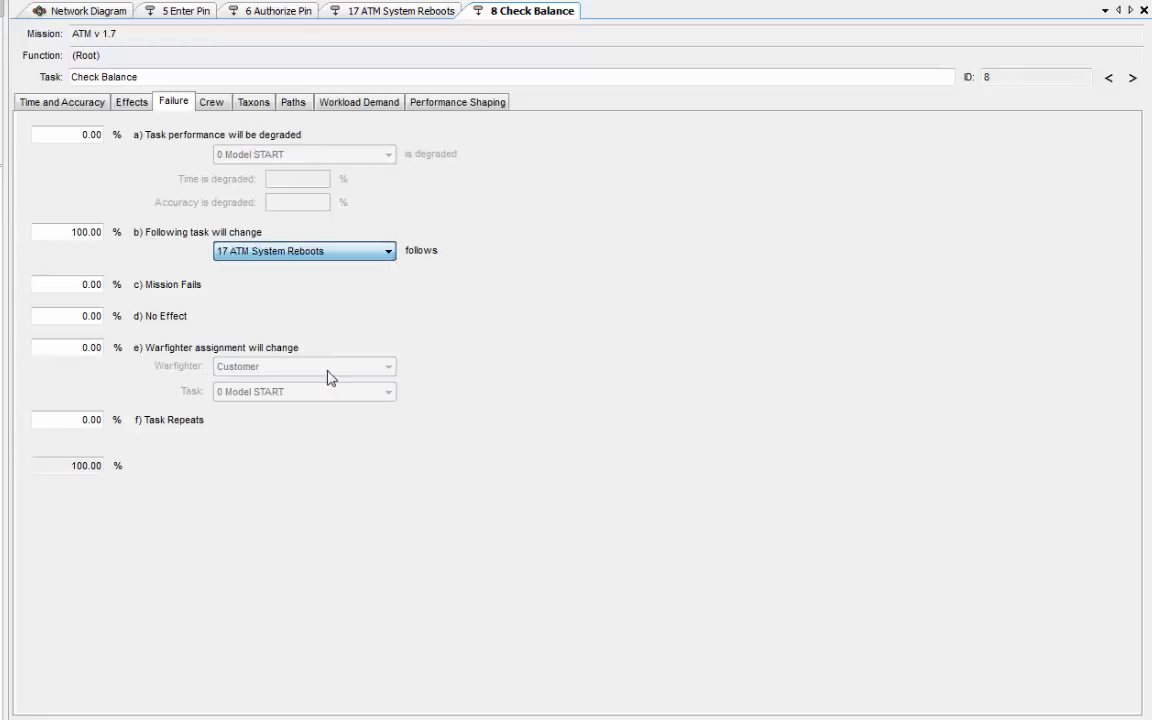
Compare Check Balance's outgoing paths in the network diagram with its failure consequence settings
click(70, 14)
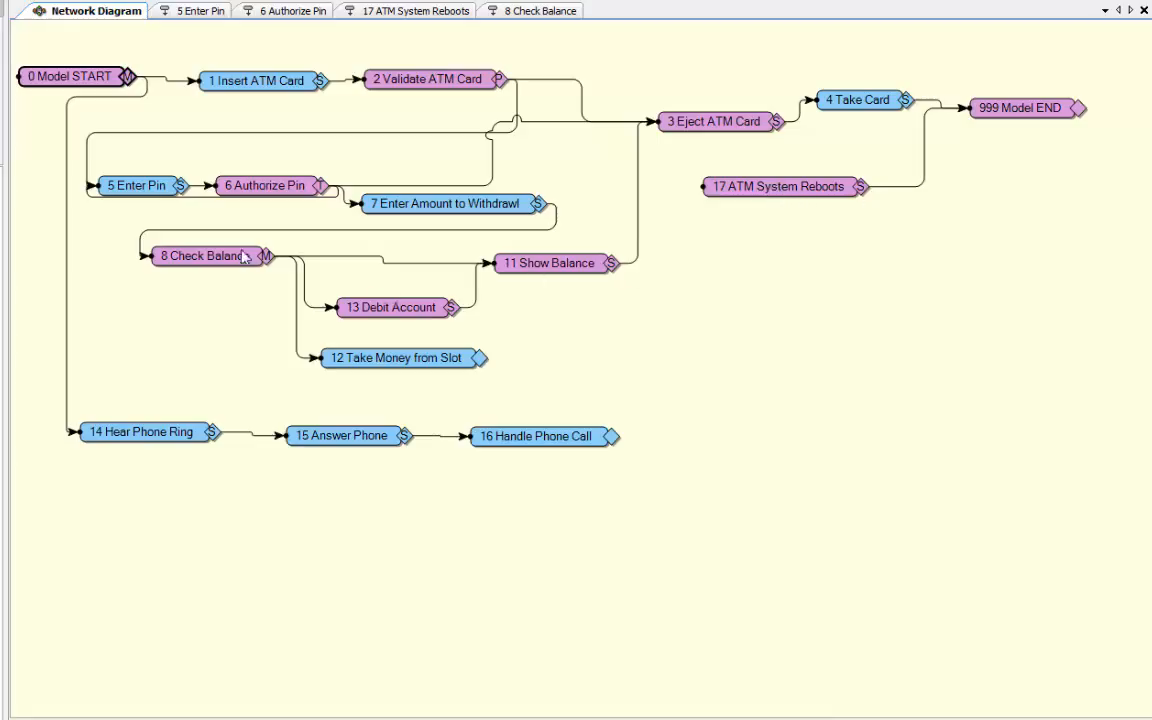
double_click(203, 240)
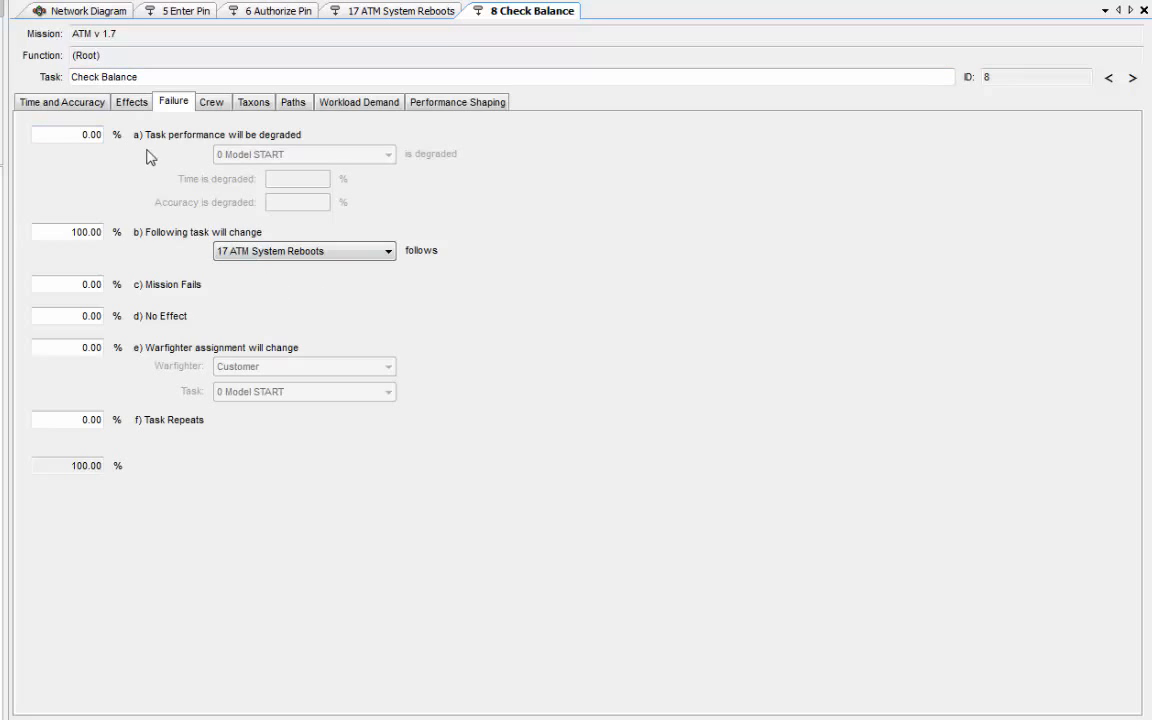
click(72, 12)
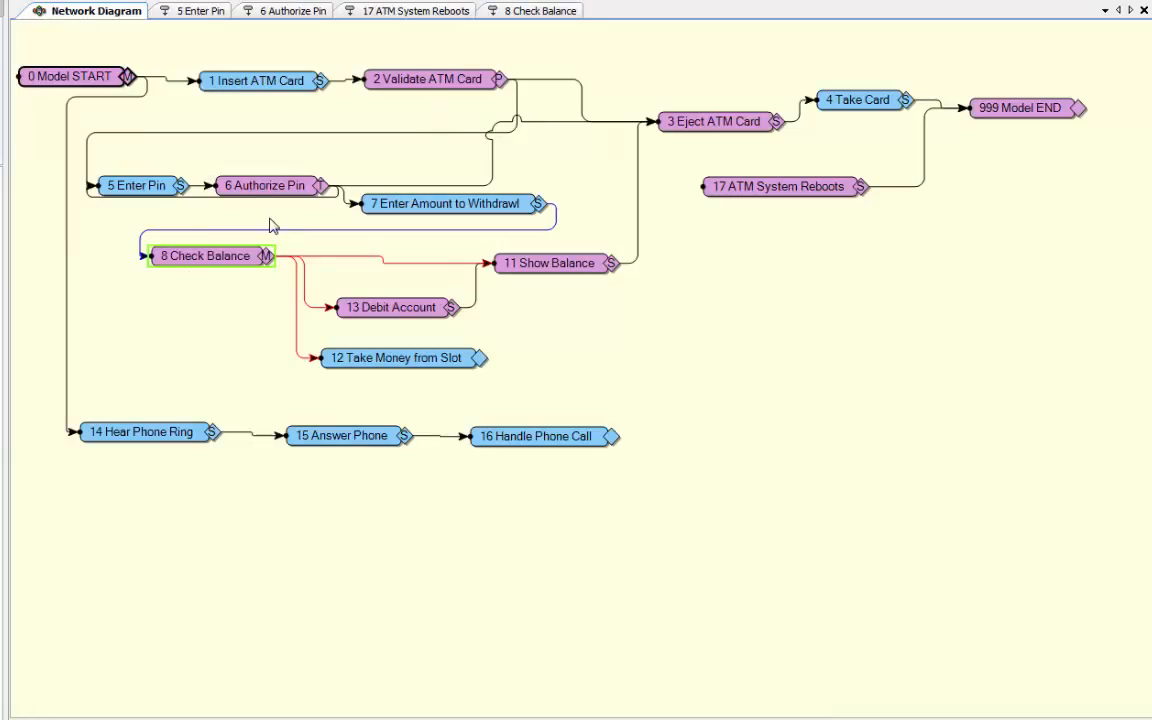
Examine the paths into and out of Validate ATM Card, Authorize Pin, Debit Account, Show Balance and Check Balance in the network diagram
click(395, 84)
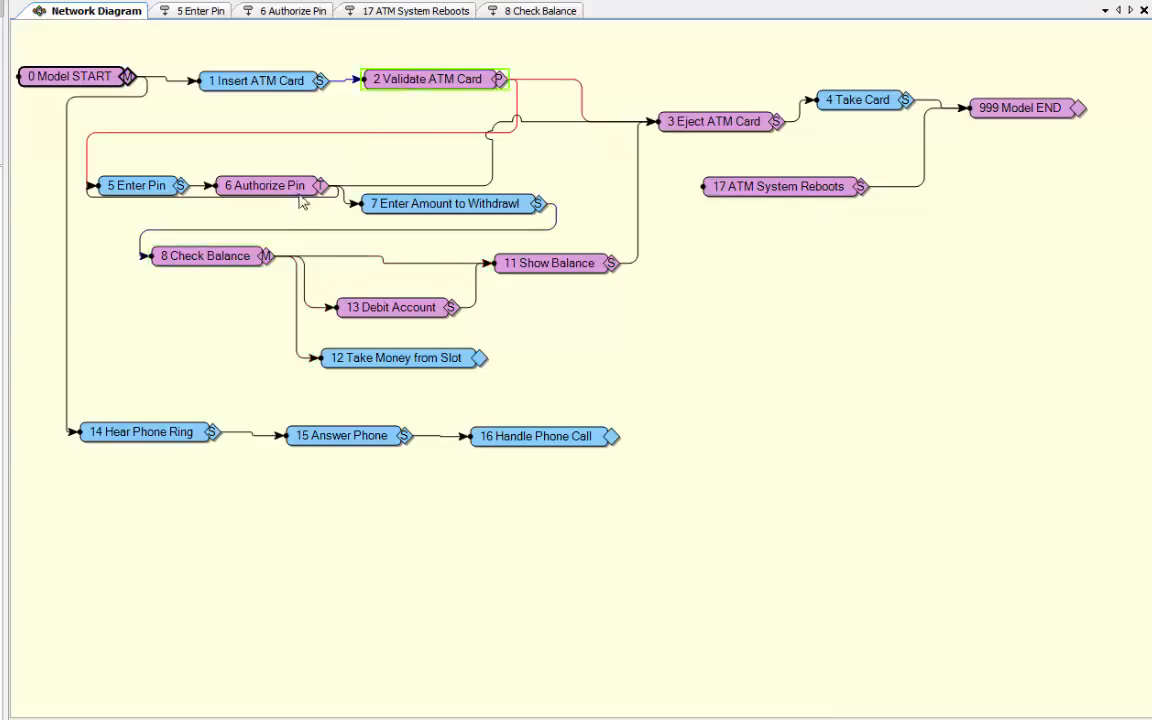
click(239, 180)
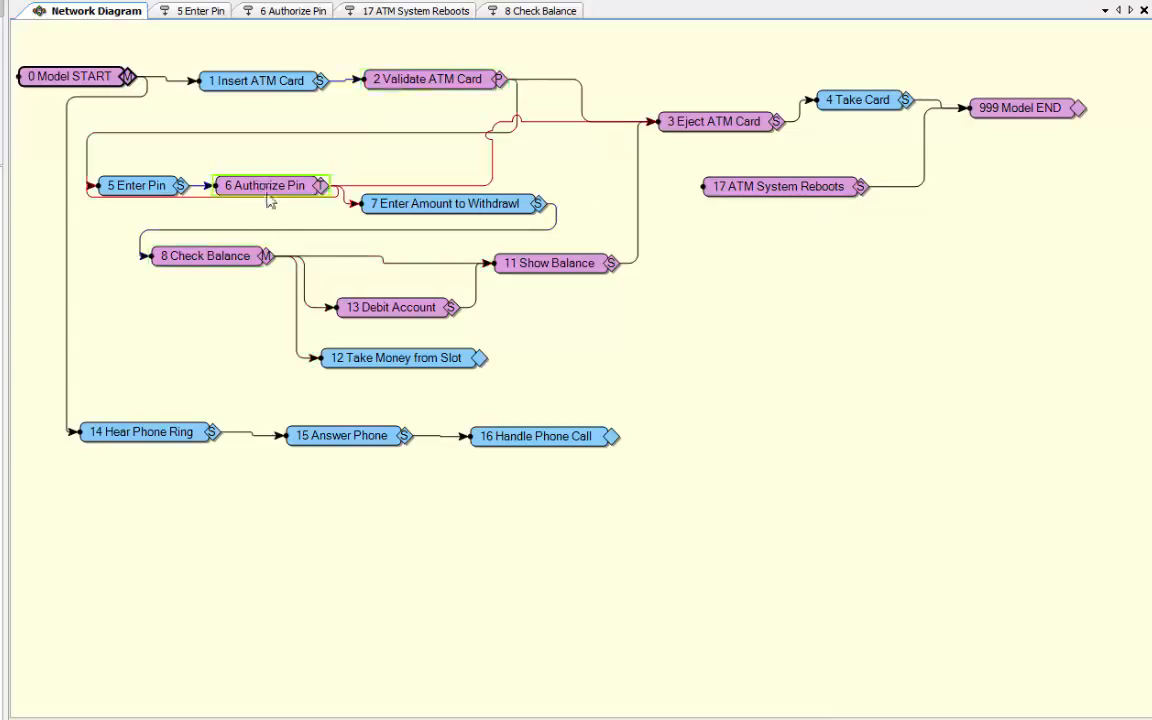
click(386, 312)
click(533, 262)
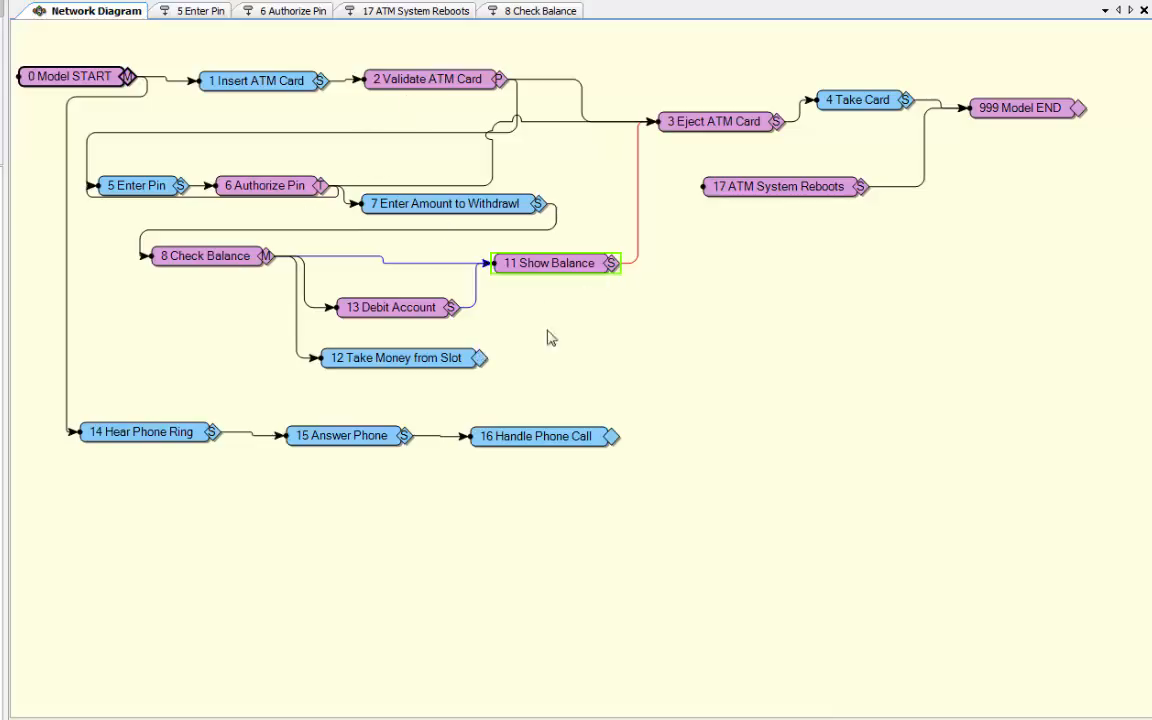
click(400, 88)
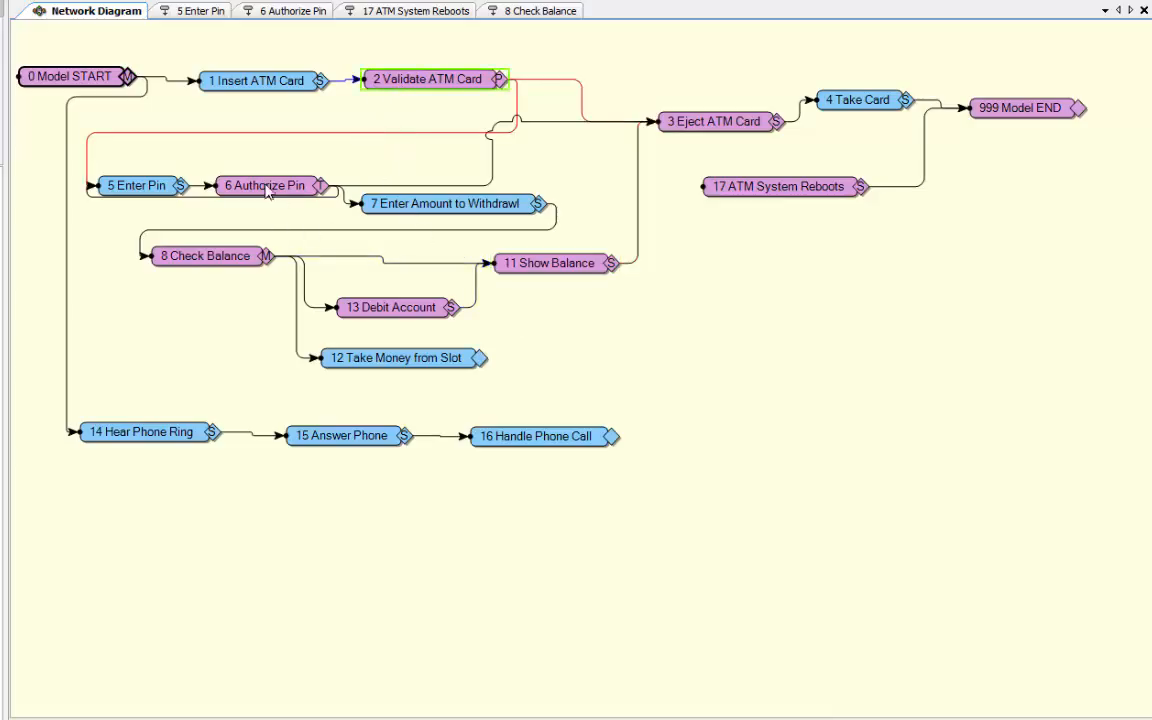
click(268, 190)
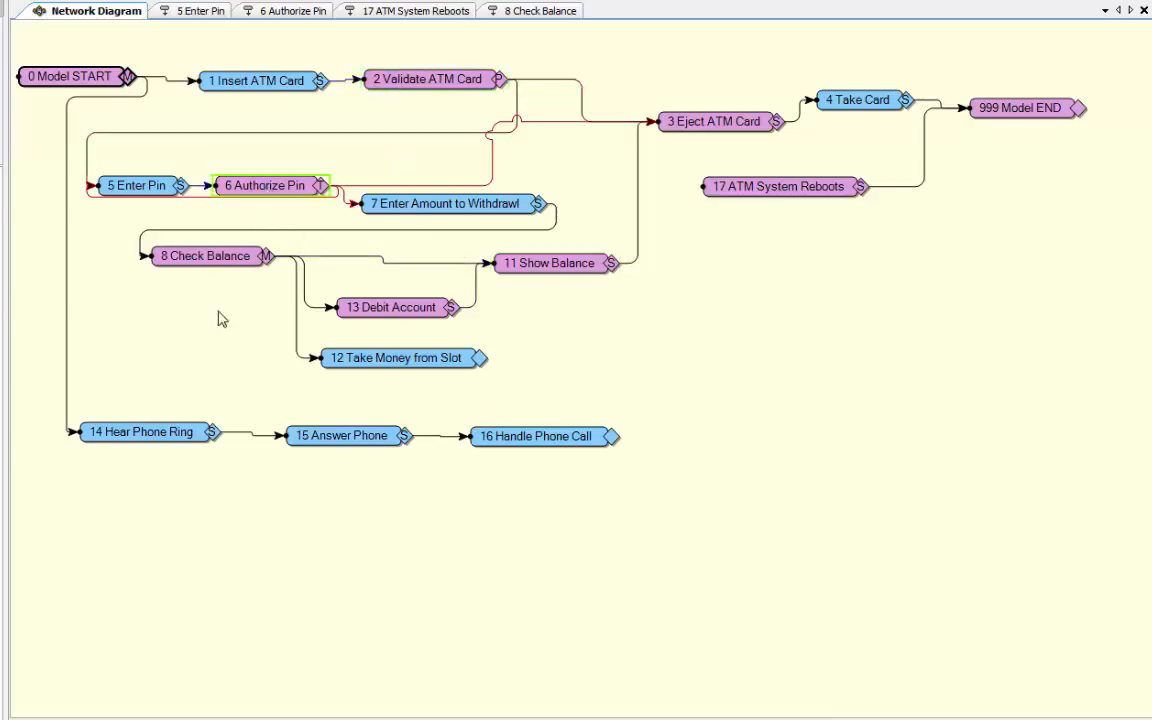
click(195, 258)
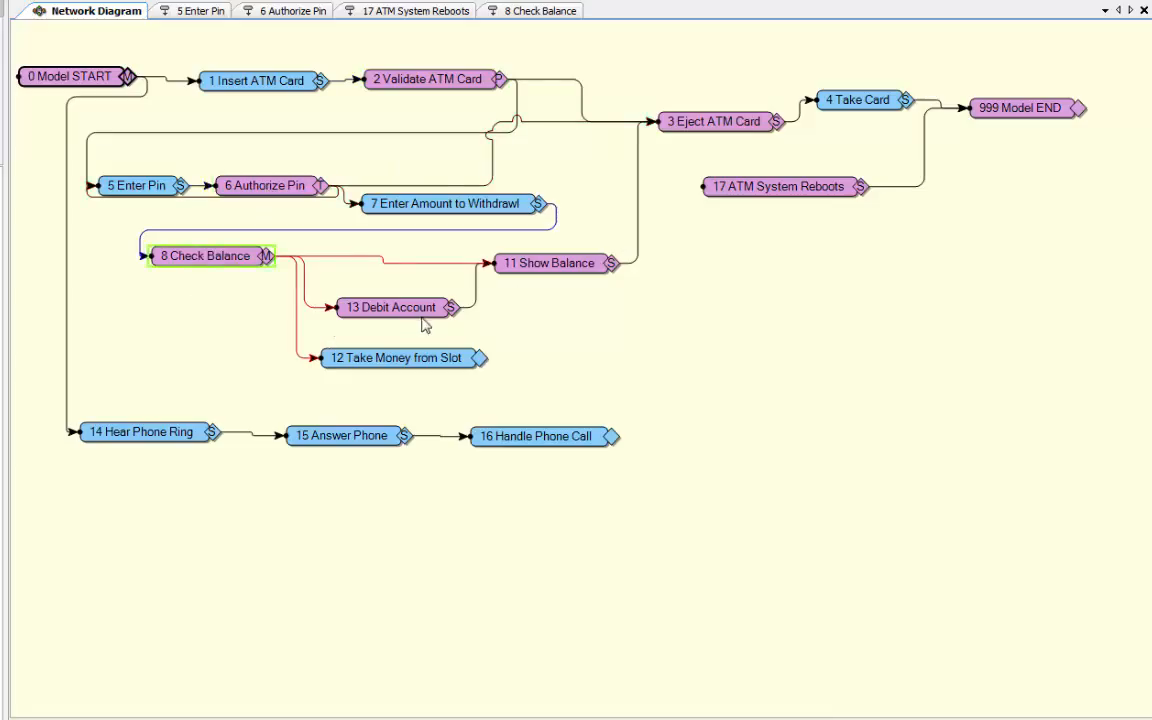